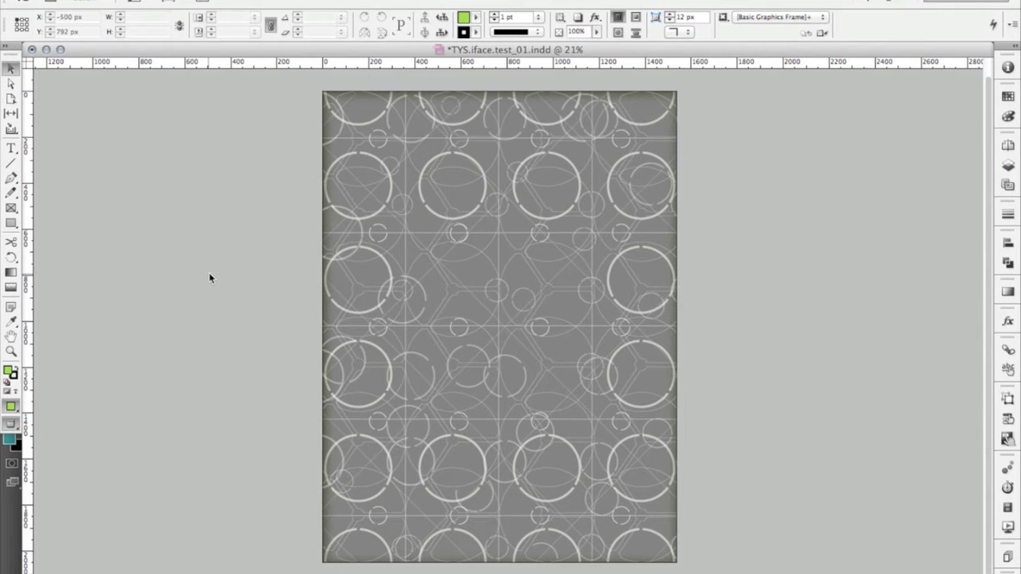
- Open the Layers panel and switch to Normal screen mode to show both pasteboard texture images
{"action": "key", "text": "F7"}
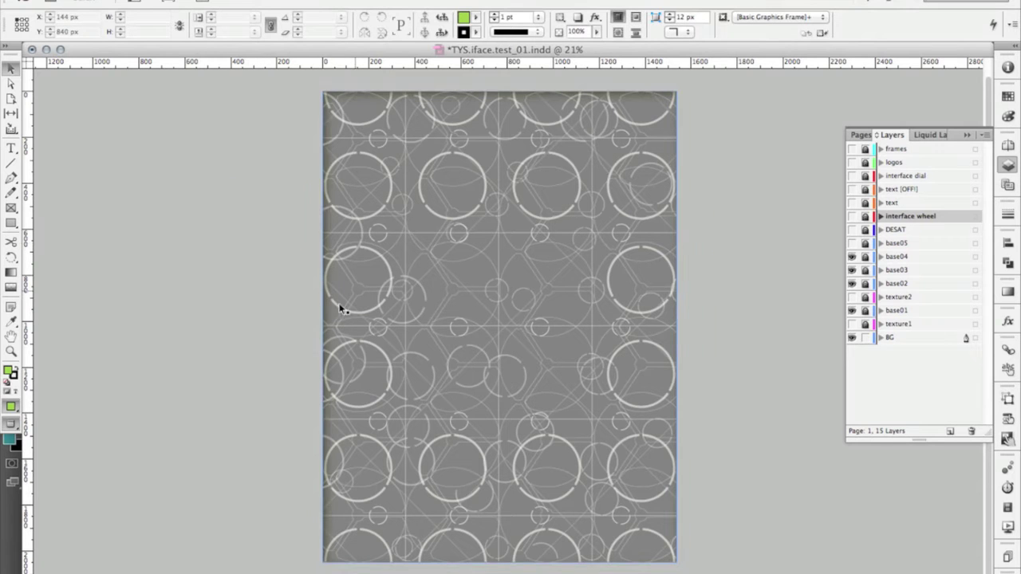
{"action": "key", "text": "w"}
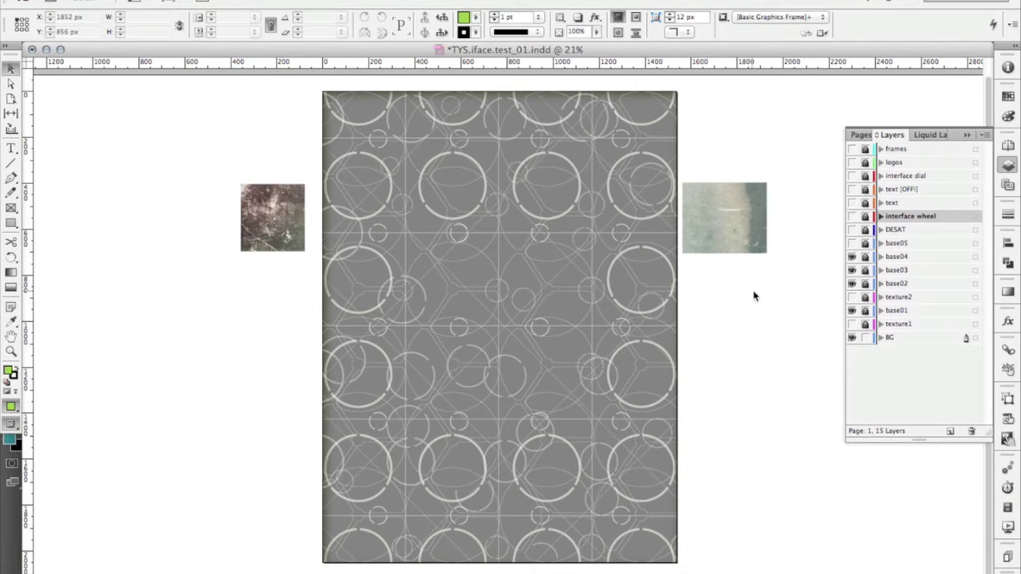
{"action": "left_click_drag", "start_coordinate": [752, 291], "coordinate": [578, 409]}
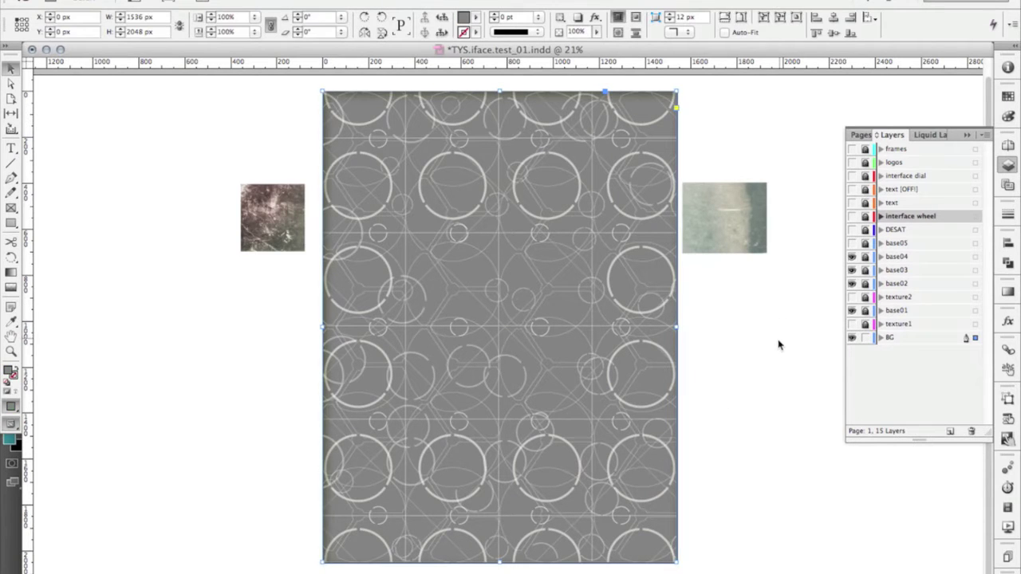
{"action": "left_click", "coordinate": [558, 256]}
{"action": "key", "text": "super+shift+a"}
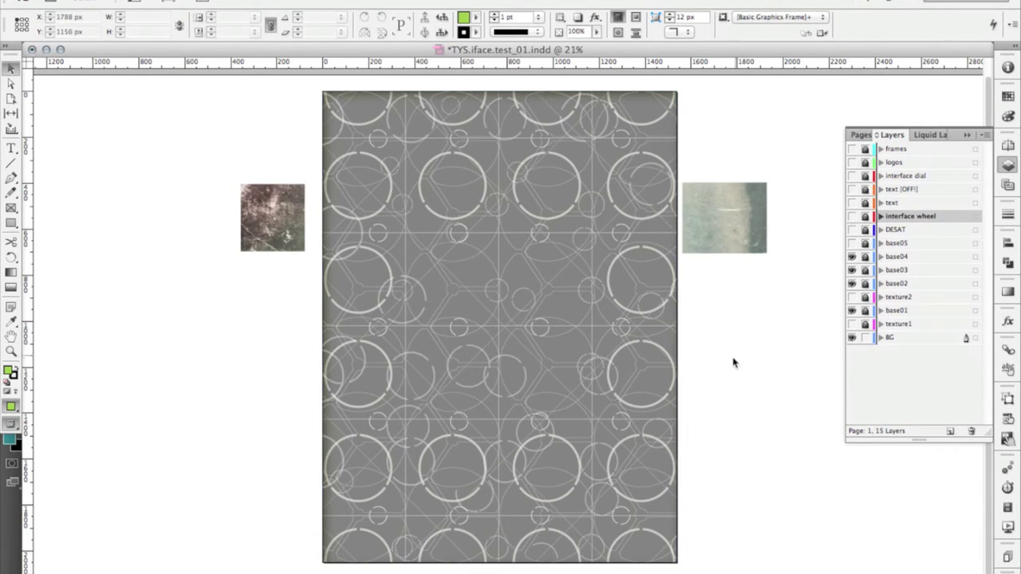
- Make the texture1 layer visible and unlocked
{"action": "left_click", "coordinate": [894, 310]}
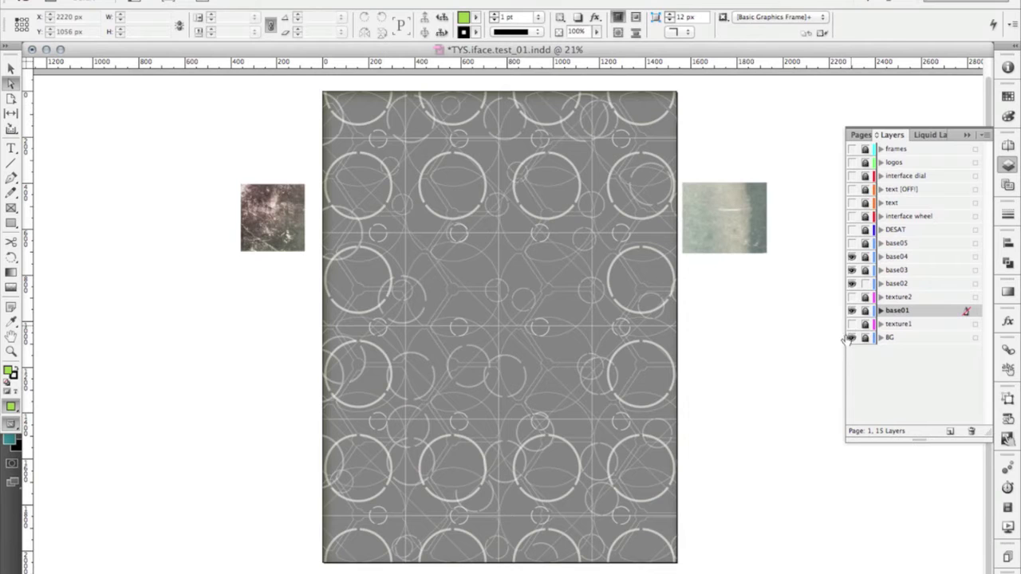
{"action": "left_click", "coordinate": [851, 324]}
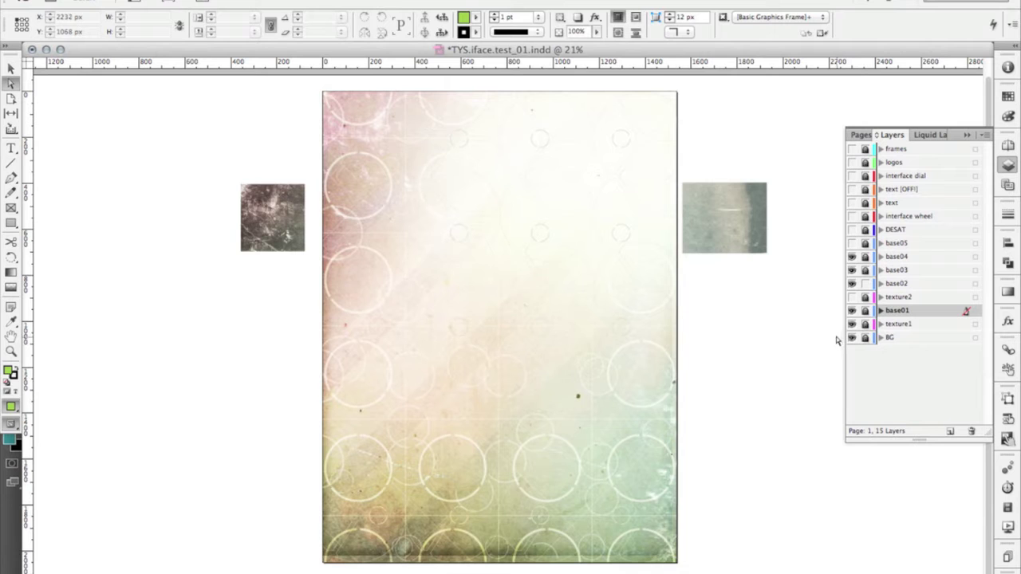
{"action": "left_click", "coordinate": [865, 324]}
- Drag the pinkish grunge texture frame off the page onto the right pasteboard
{"action": "left_click_drag", "start_coordinate": [762, 313], "coordinate": [383, 419]}
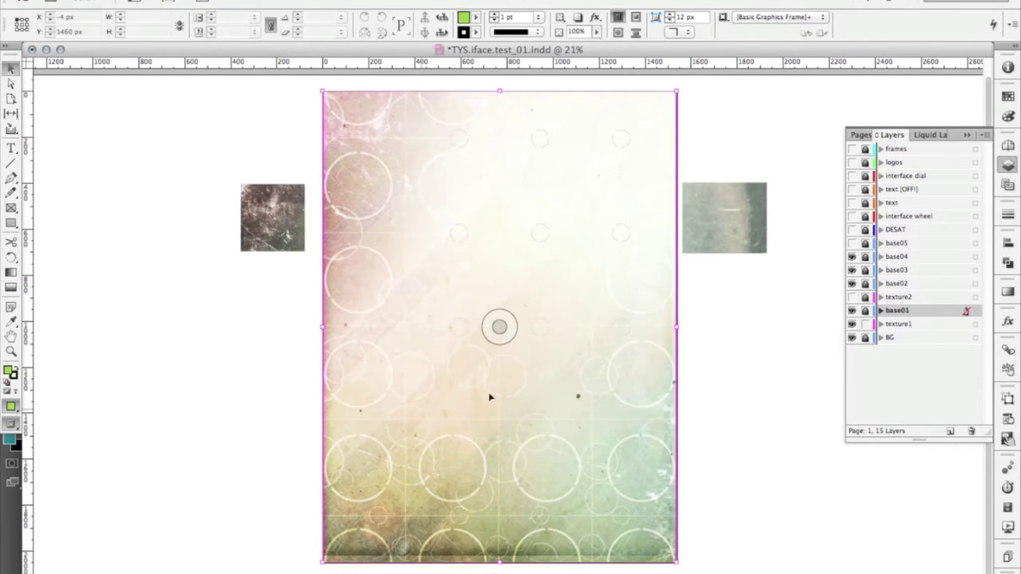
{"action": "left_click", "coordinate": [741, 315]}
{"action": "left_click", "coordinate": [591, 282]}
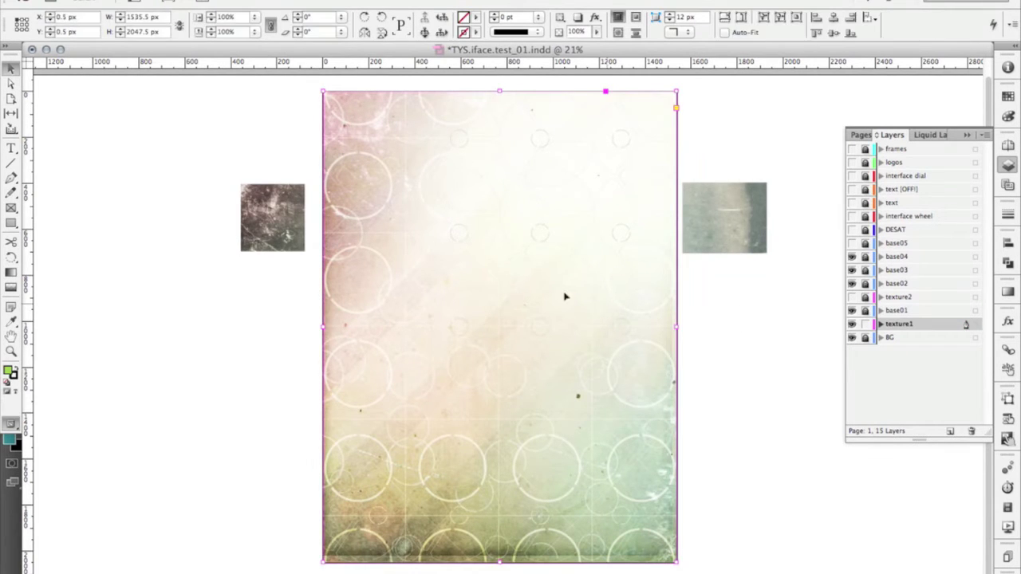
{"action": "left_click", "coordinate": [339, 227]}
{"action": "left_click_drag", "start_coordinate": [598, 230], "coordinate": [710, 229]}
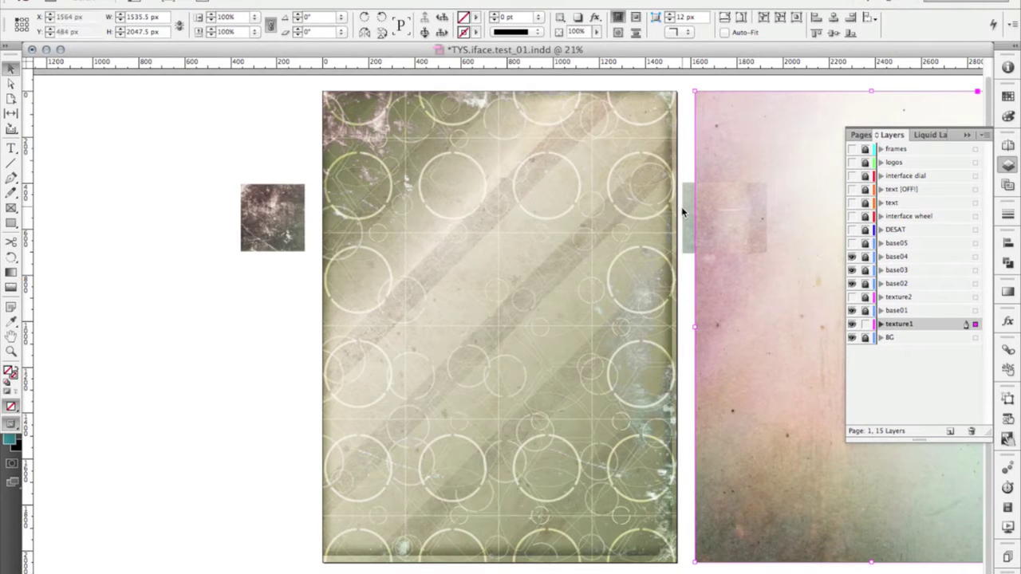
- Drag the green grunge texture frame off the page onto the left pasteboard
{"action": "left_click", "coordinate": [682, 208]}
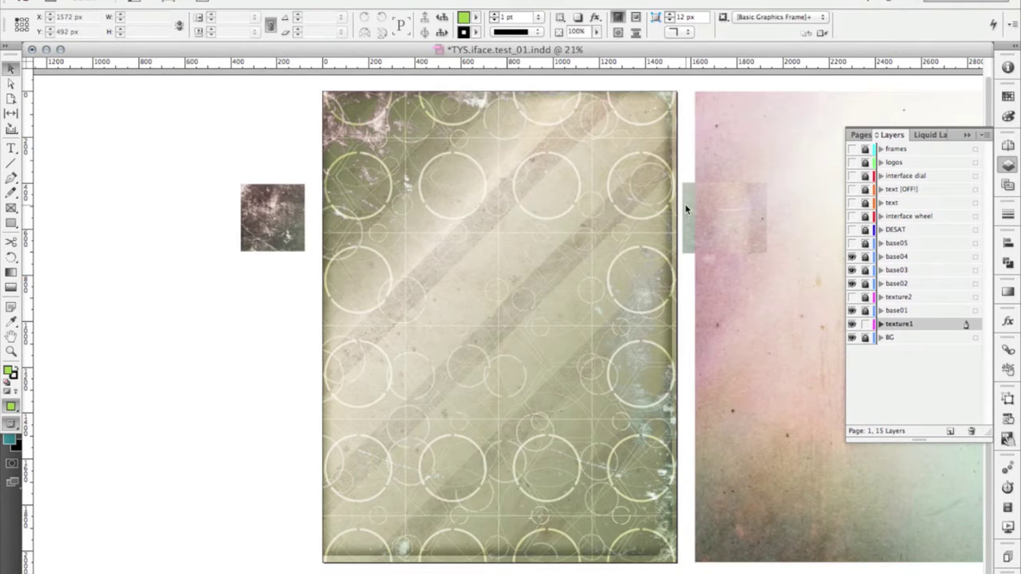
{"action": "left_click", "coordinate": [551, 273]}
{"action": "left_click_drag", "start_coordinate": [550, 247], "coordinate": [218, 236]}
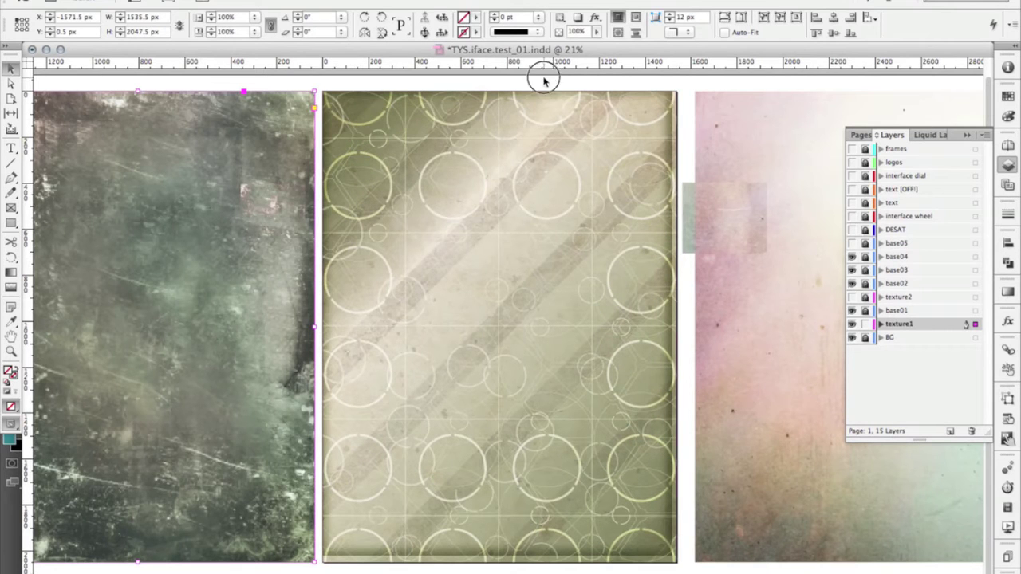
- Test the middle striped texture frame by moving, undoing, deleting it, then reselect the restored frame
{"action": "left_click", "coordinate": [541, 263]}
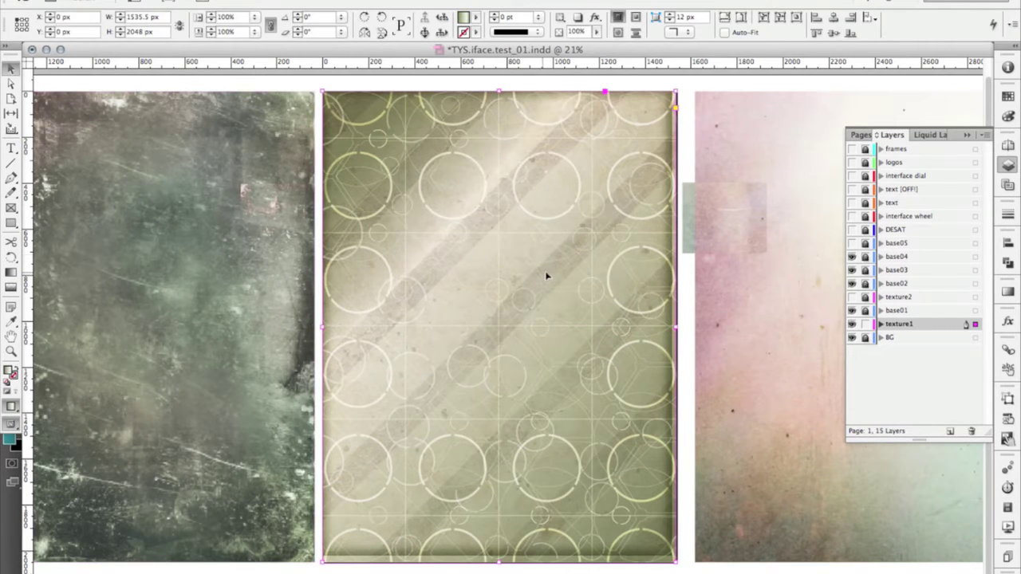
{"action": "left_click_drag", "start_coordinate": [520, 253], "coordinate": [532, 284]}
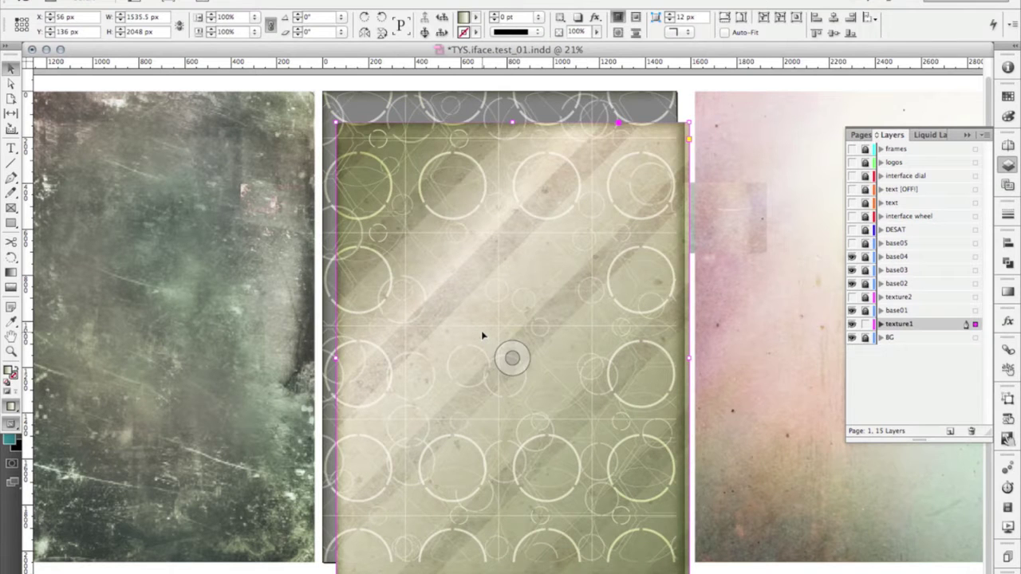
{"action": "key", "text": "super+z"}
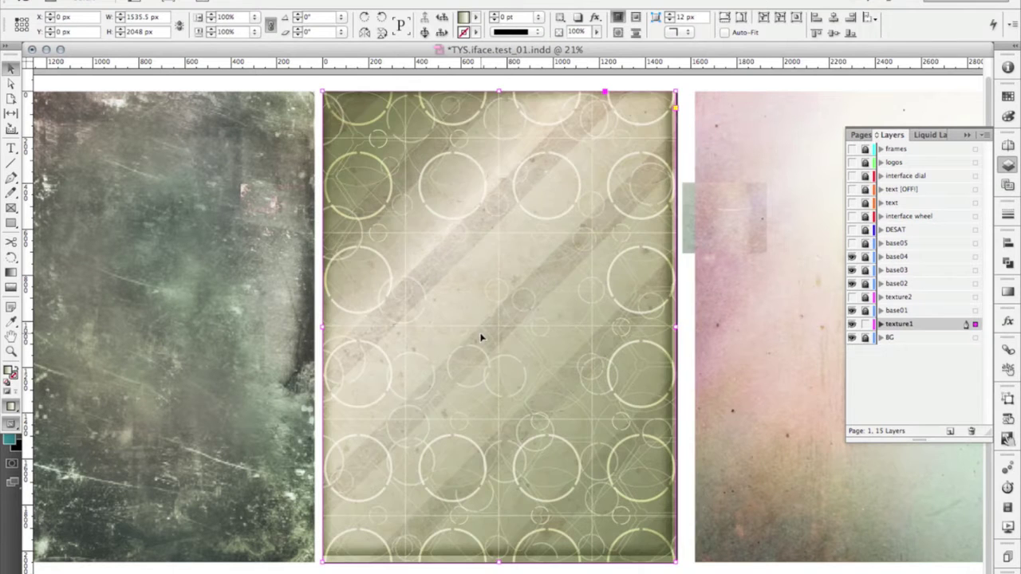
{"action": "left_click", "coordinate": [687, 124]}
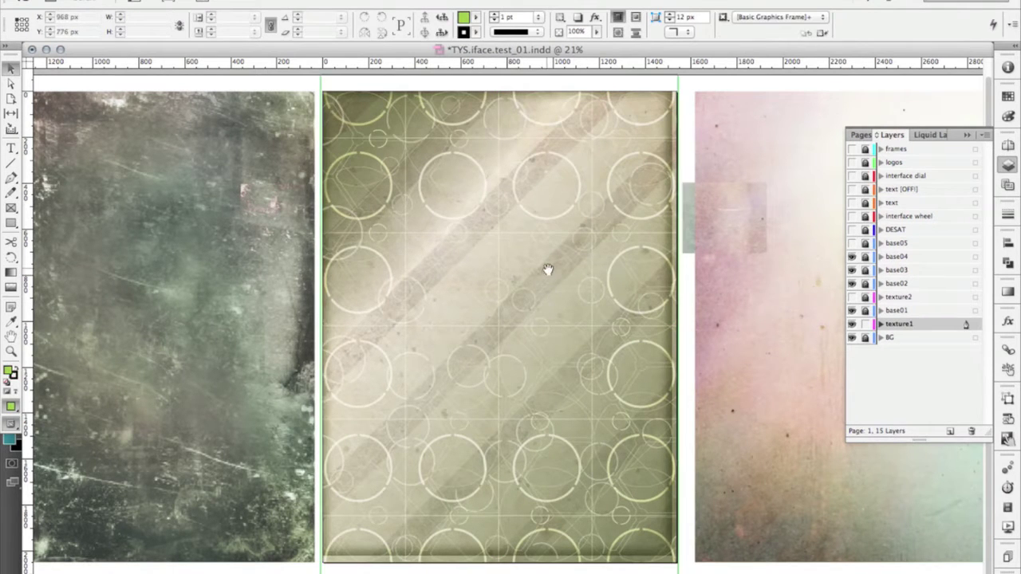
{"action": "left_click", "coordinate": [546, 270]}
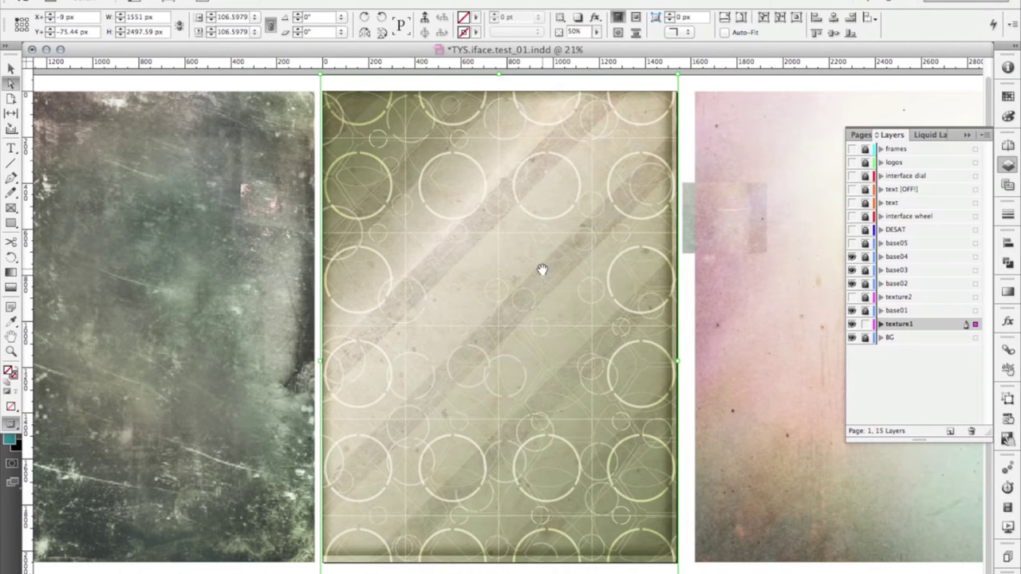
{"action": "key", "text": "Delete"}
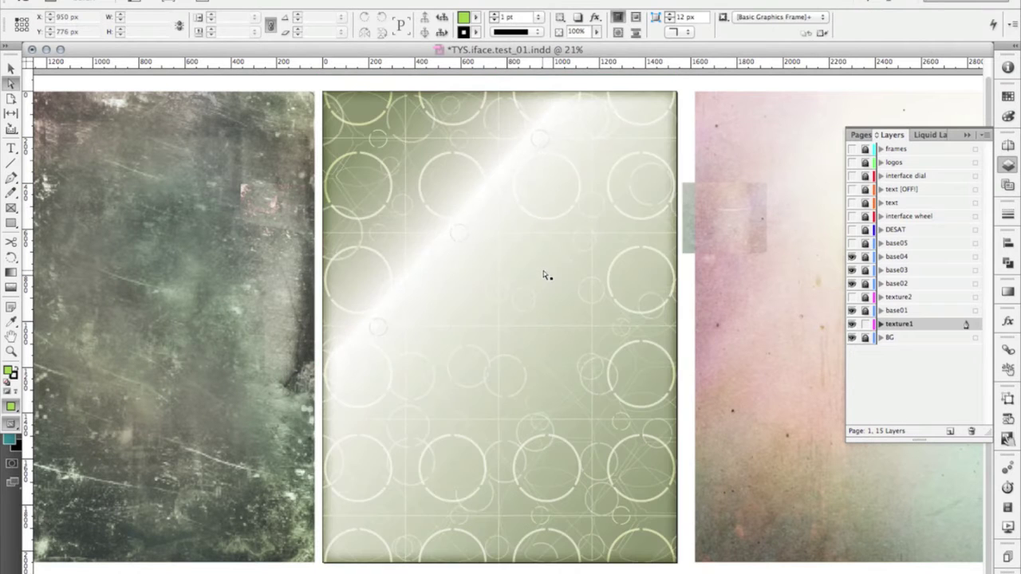
{"action": "left_click", "coordinate": [523, 329]}
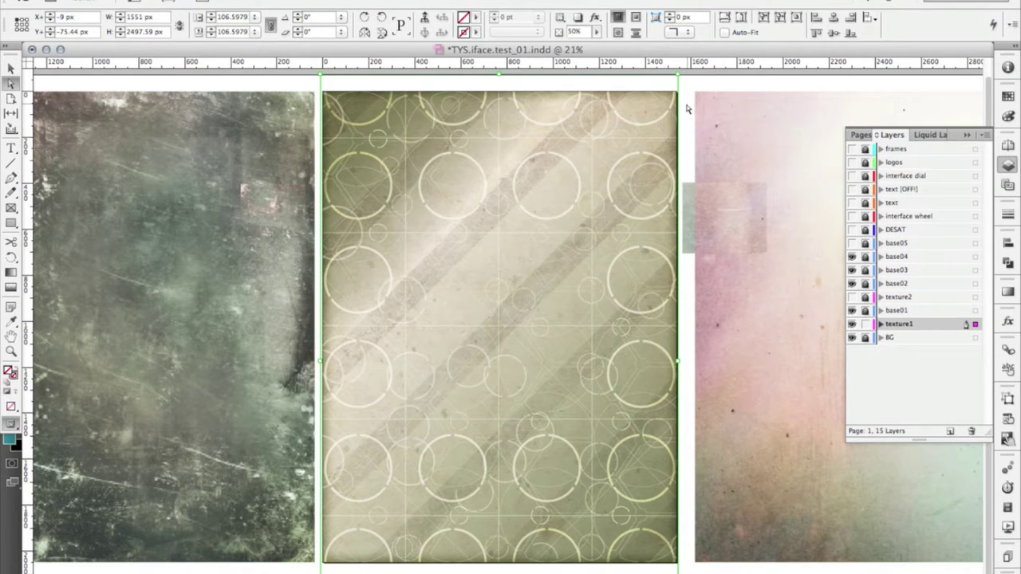
{"action": "left_click", "coordinate": [685, 114]}
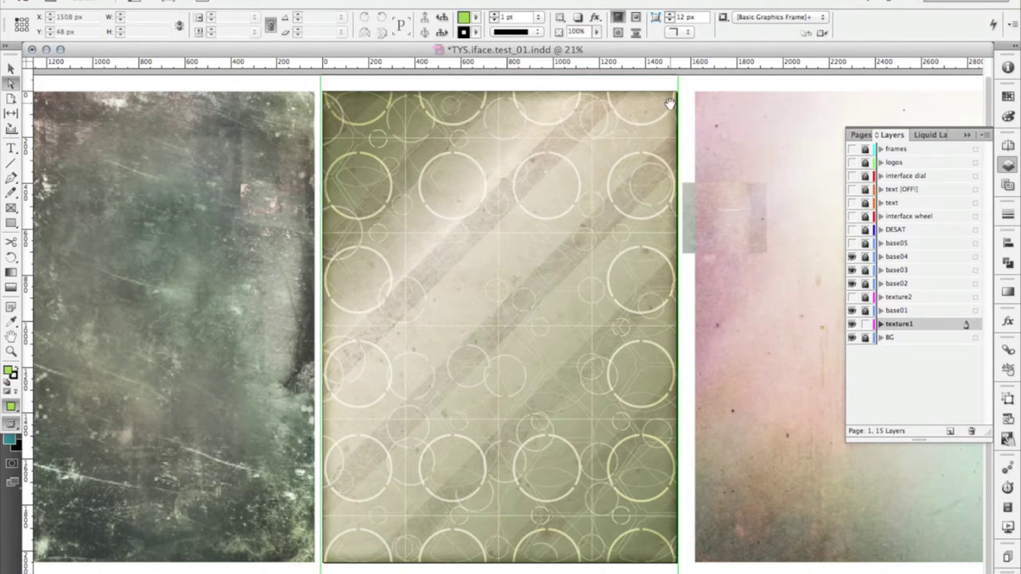
{"action": "left_click", "coordinate": [674, 115]}
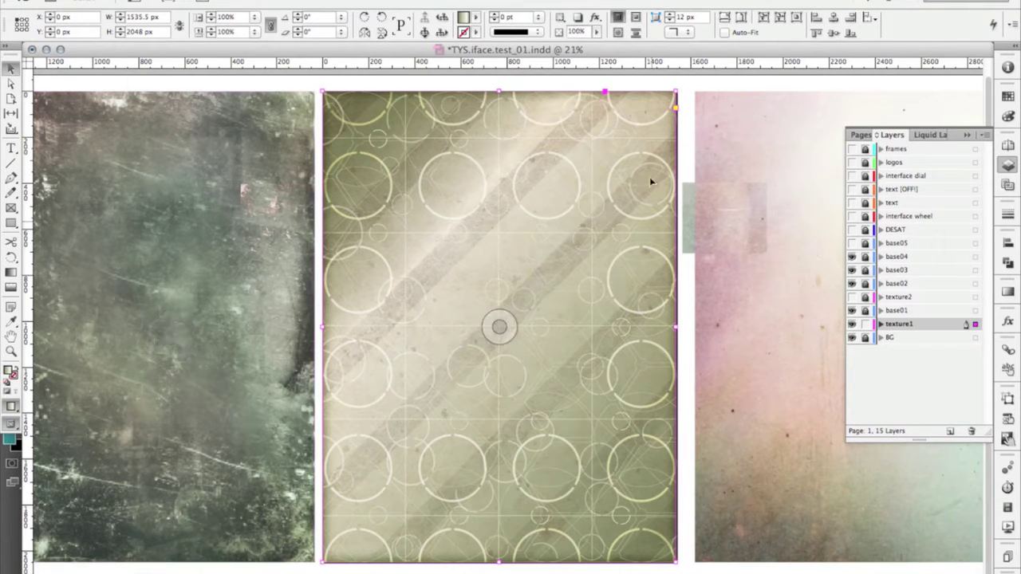
{"action": "key", "text": "super+shift+a"}
{"action": "key", "text": "a"}
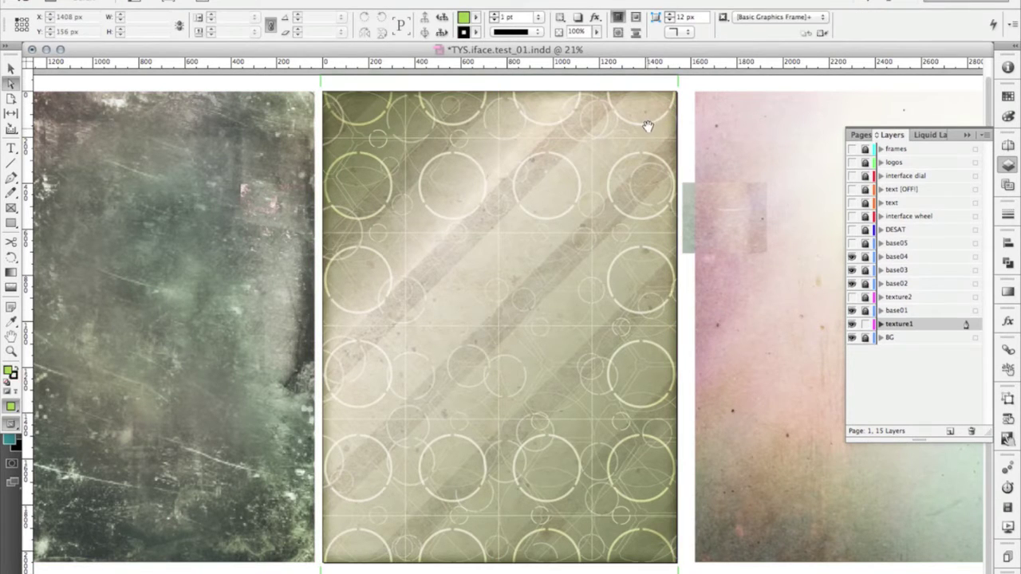
{"action": "left_click", "coordinate": [647, 127]}
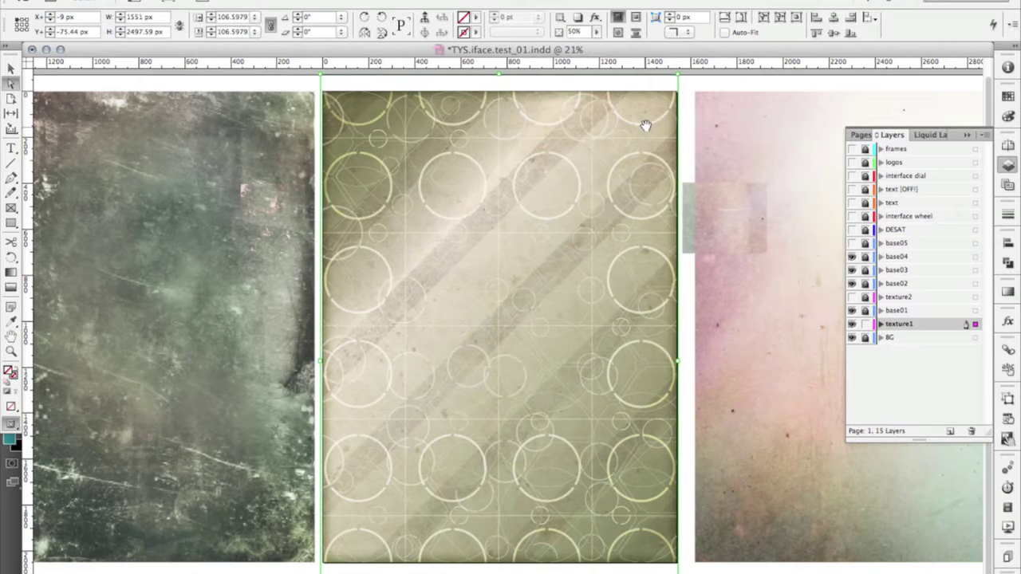
{"action": "left_click_drag", "start_coordinate": [647, 127], "coordinate": [619, 145]}
{"action": "key", "text": "super+shift+e"}
{"action": "key", "text": "super+equal"}
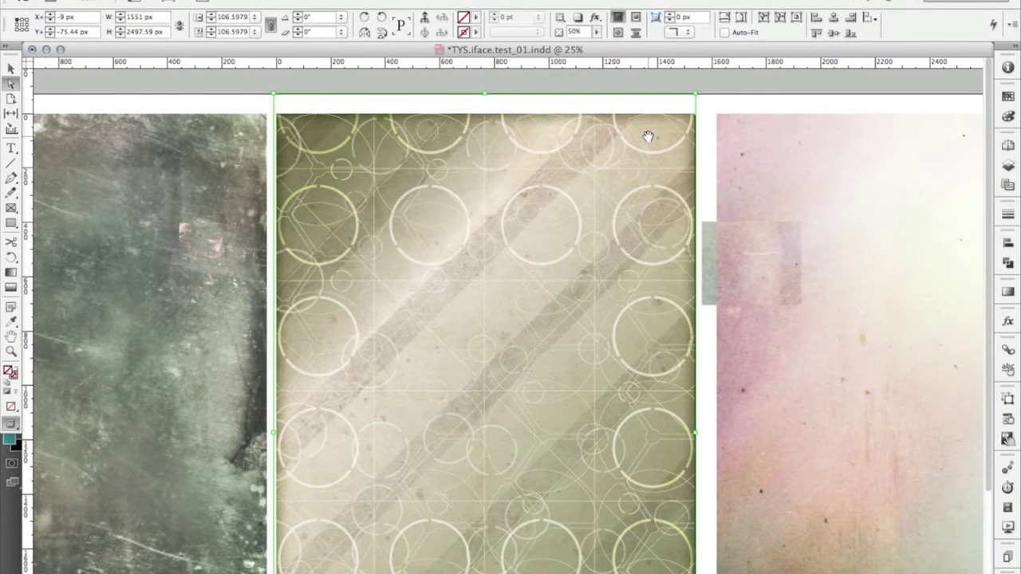
{"action": "key", "text": "super+shift+F10"}
{"action": "left_click", "coordinate": [869, 313]}
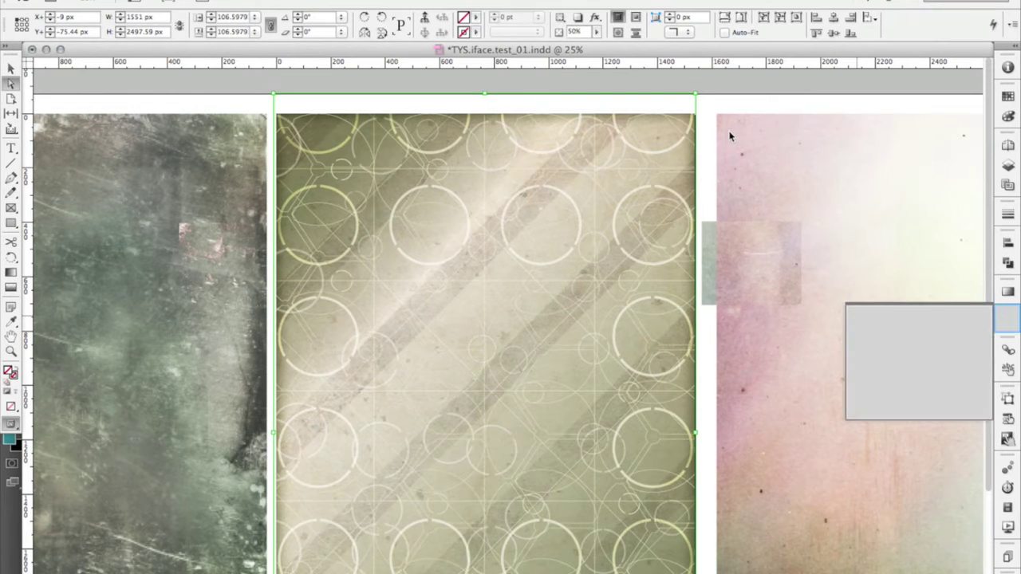
{"action": "left_click_drag", "start_coordinate": [726, 137], "coordinate": [729, 136]}
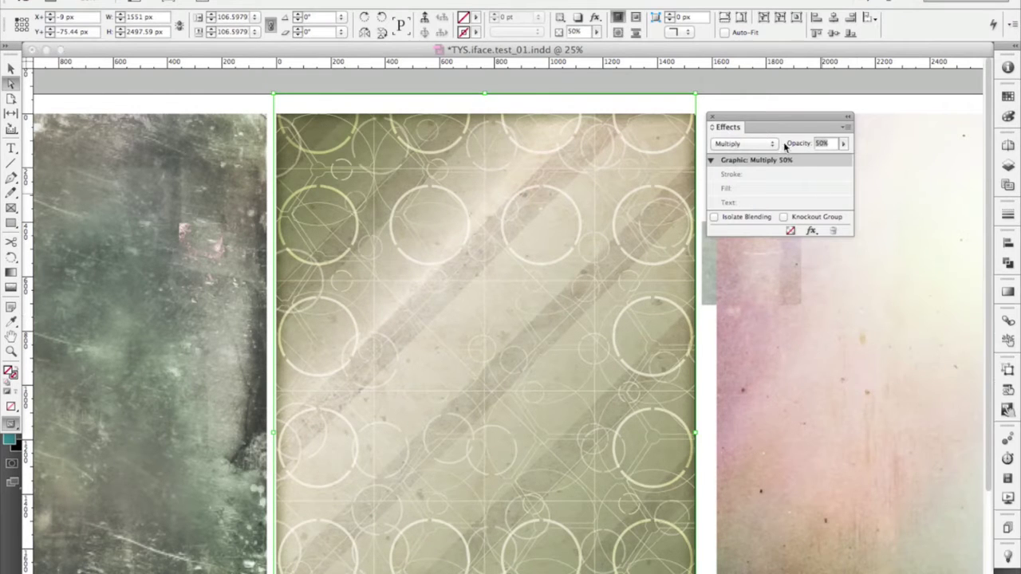
{"action": "left_click", "coordinate": [740, 143]}
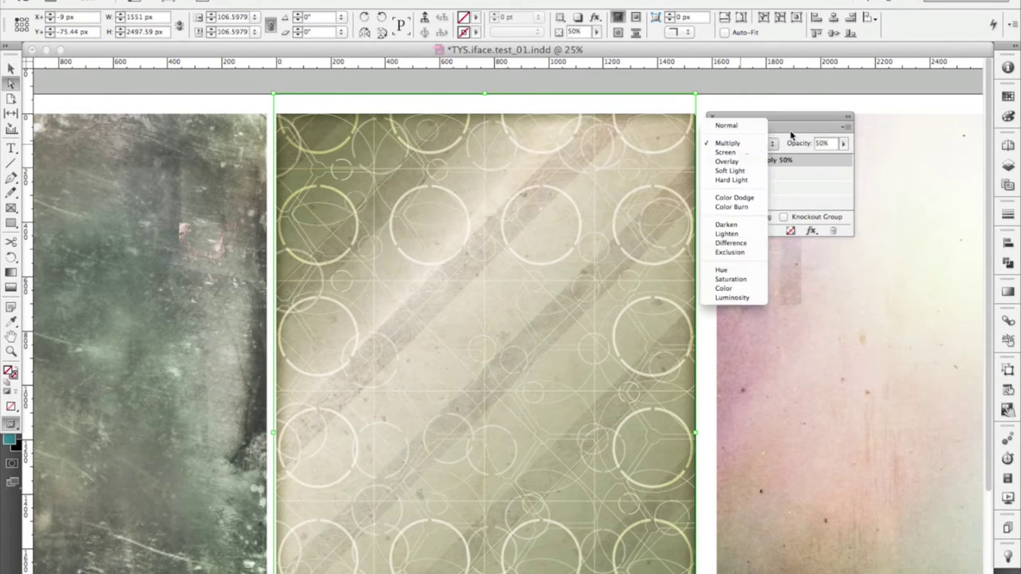
{"action": "left_click", "coordinate": [810, 154]}
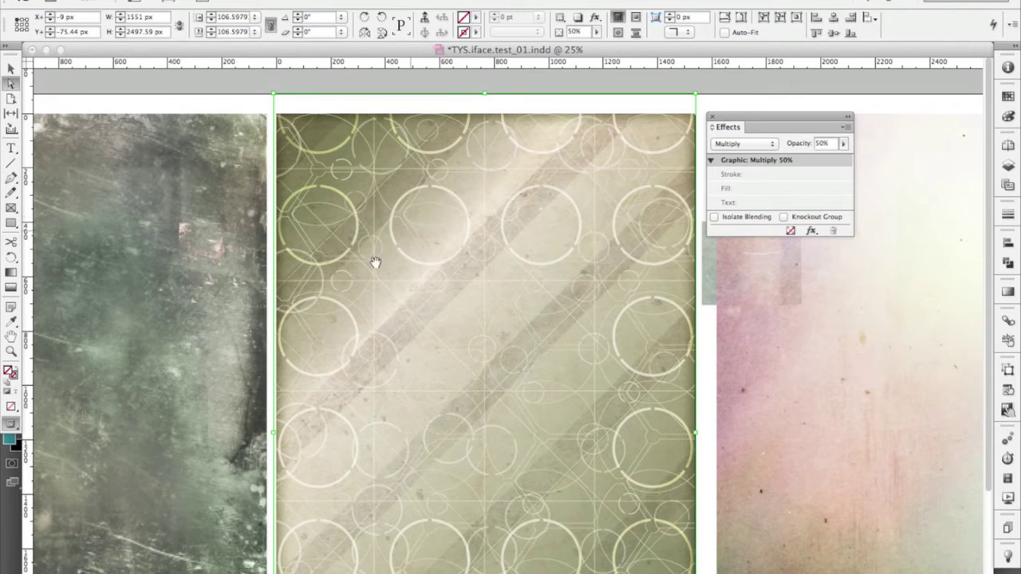
{"action": "left_click", "coordinate": [717, 102]}
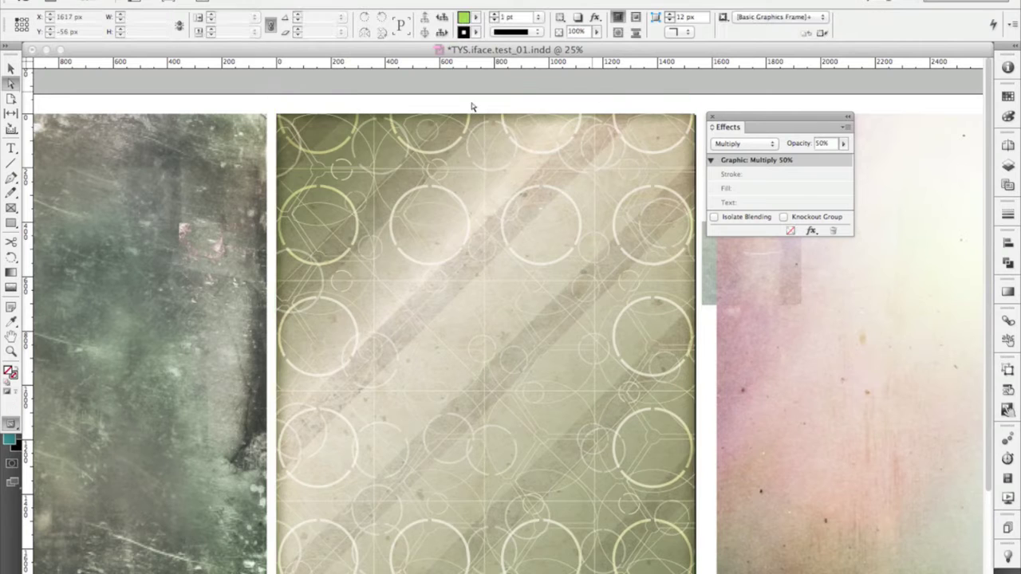
{"action": "left_click", "coordinate": [11, 70]}
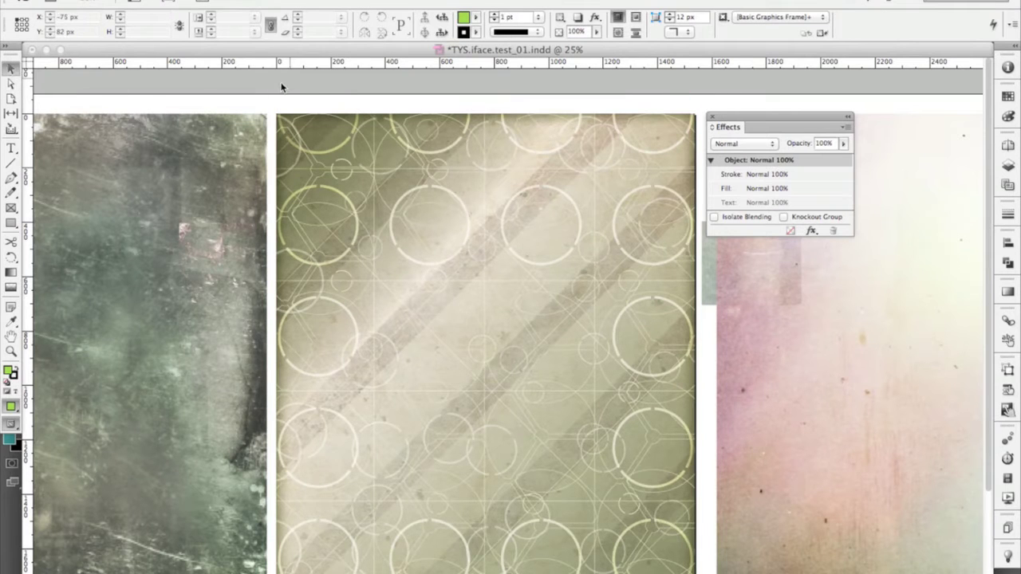
{"action": "double_click", "coordinate": [203, 199]}
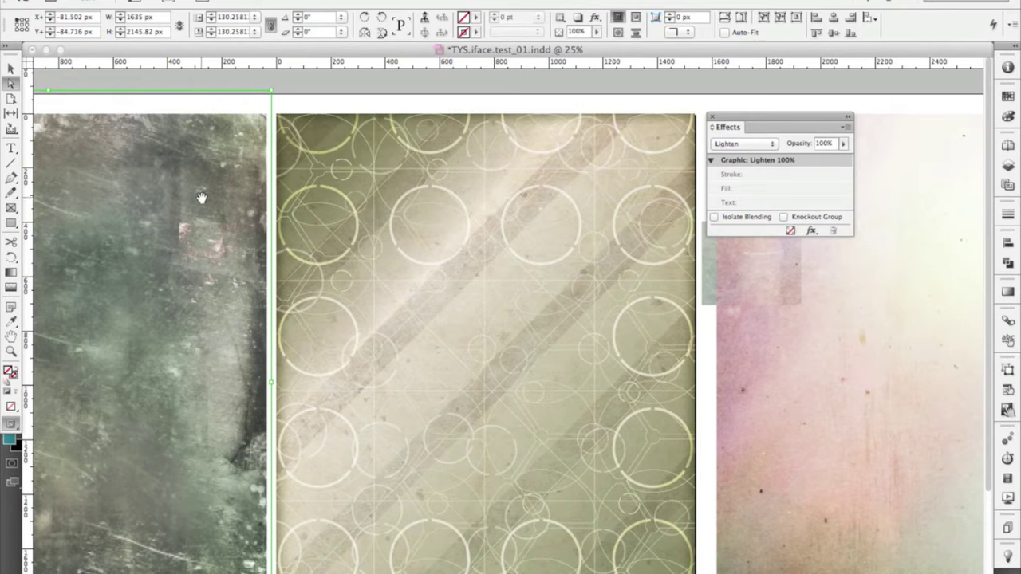
{"action": "scroll", "coordinate": [299, 311], "scroll_direction": "left", "scroll_amount": 2}
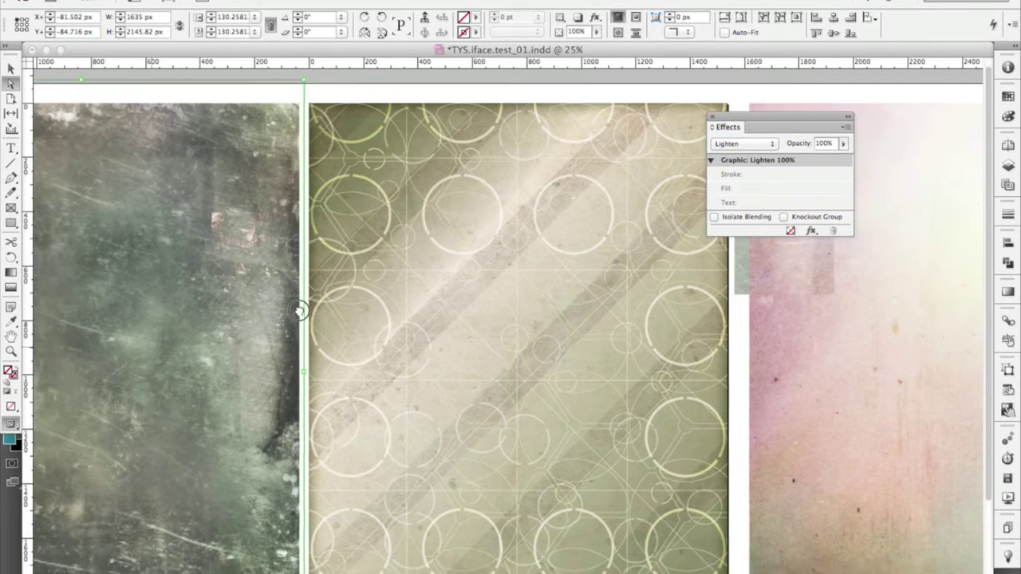
{"action": "scroll", "coordinate": [300, 311], "scroll_direction": "left", "scroll_amount": 4}
{"action": "scroll", "coordinate": [299, 311], "scroll_direction": "down", "scroll_amount": 1}
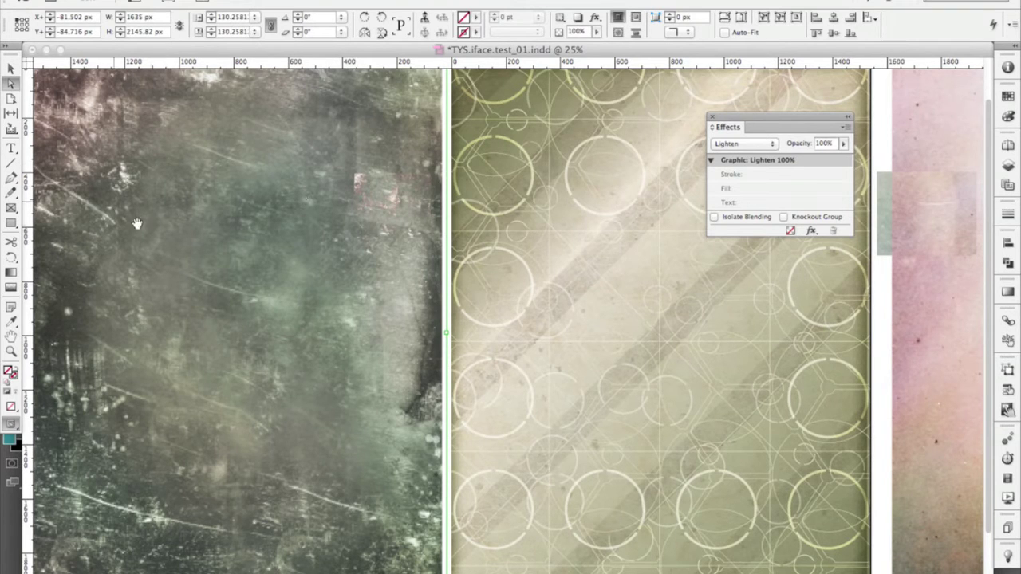
{"action": "scroll", "coordinate": [325, 214], "scroll_direction": "right", "scroll_amount": 1}
{"action": "scroll", "coordinate": [325, 215], "scroll_direction": "up", "scroll_amount": 1}
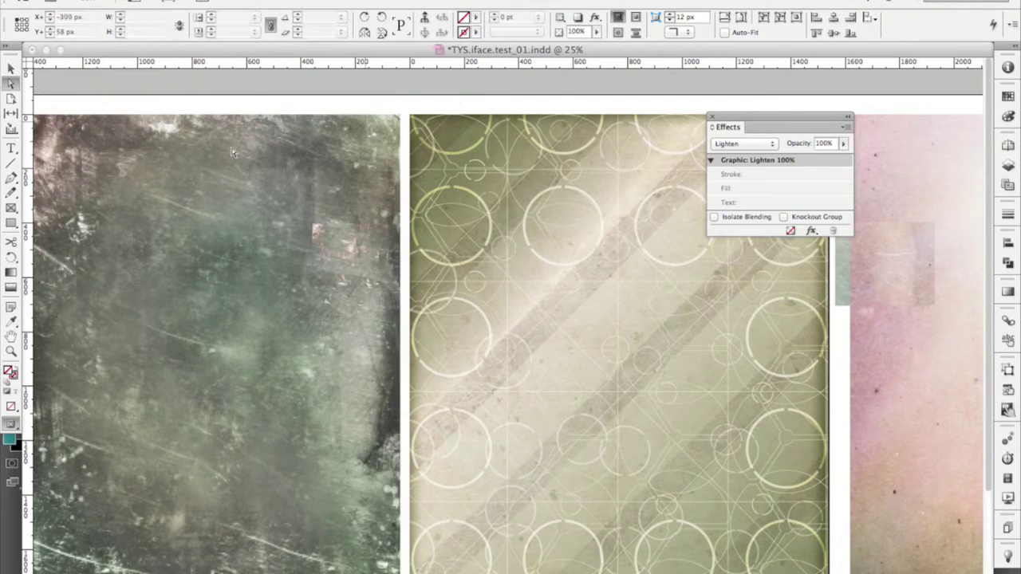
- Drag the left green grunge texture onto the circle-pattern page
{"action": "left_click", "coordinate": [142, 227]}
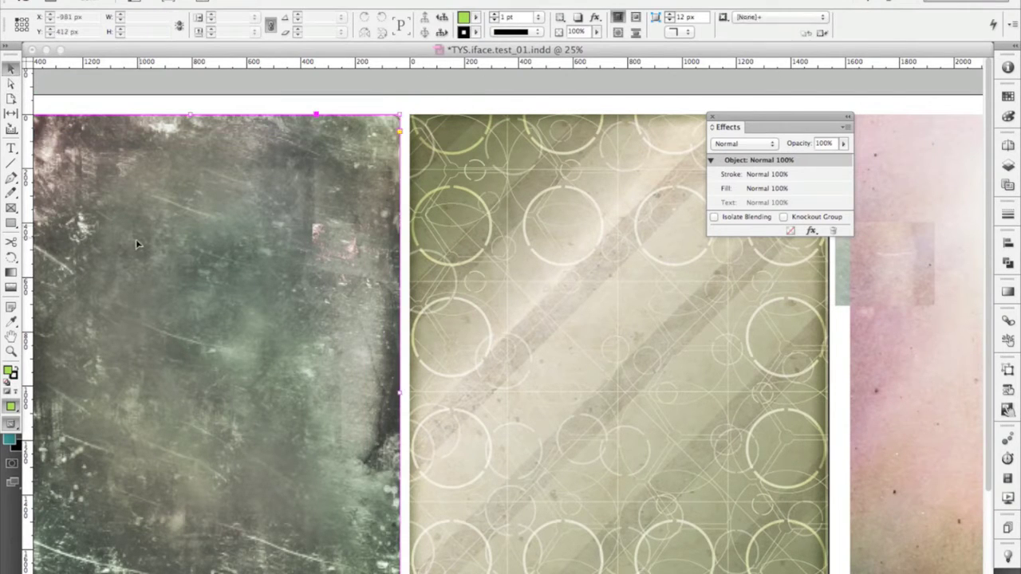
{"action": "left_click", "coordinate": [100, 205]}
{"action": "left_click_drag", "start_coordinate": [97, 208], "coordinate": [526, 202]}
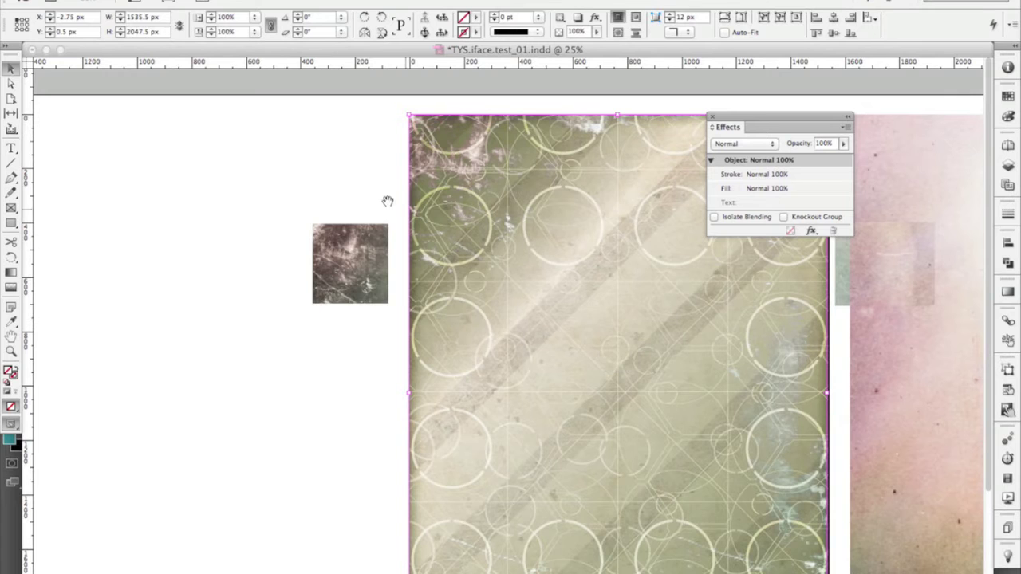
- Pan the view right to bring the pink texture on the pasteboard into view
{"action": "scroll", "coordinate": [358, 183], "scroll_direction": "down", "scroll_amount": 2}
{"action": "scroll", "coordinate": [358, 182], "scroll_direction": "right", "scroll_amount": 2}
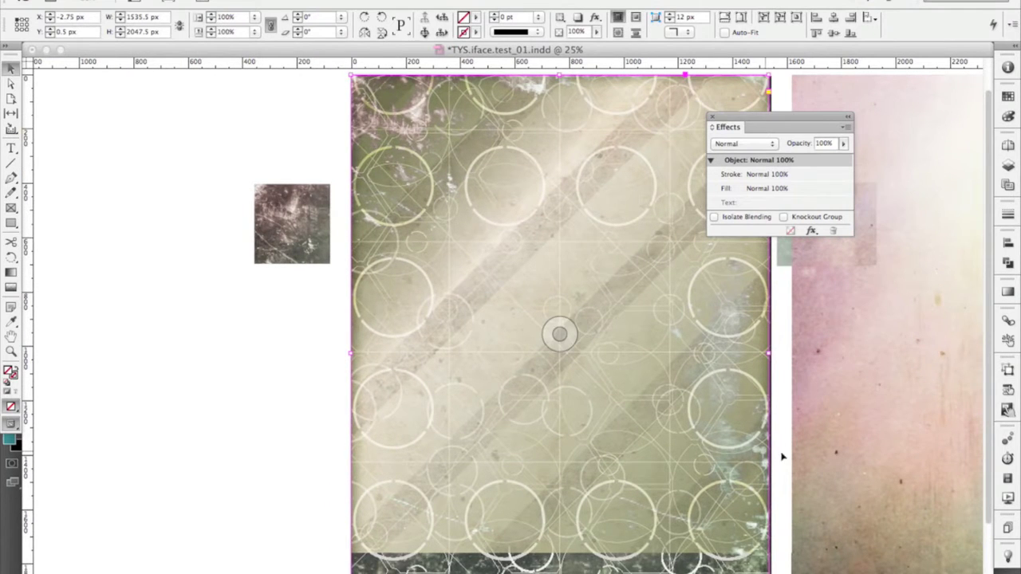
{"action": "scroll", "coordinate": [768, 436], "scroll_direction": "down", "scroll_amount": 1}
{"action": "scroll", "coordinate": [768, 436], "scroll_direction": "right", "scroll_amount": 1}
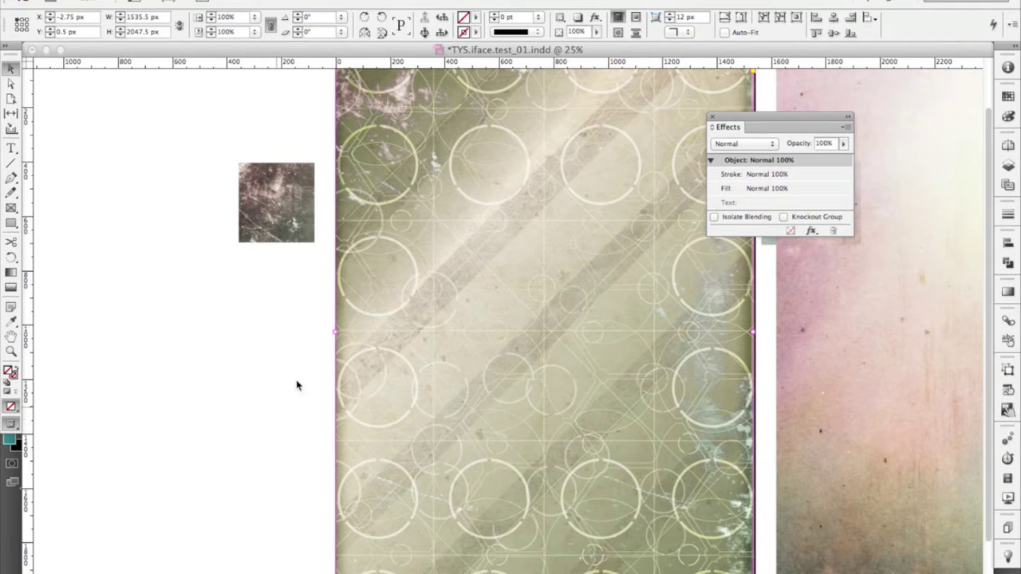
{"action": "left_click_drag", "start_coordinate": [772, 337], "coordinate": [720, 335]}
{"action": "left_click_drag", "start_coordinate": [810, 319], "coordinate": [642, 342]}
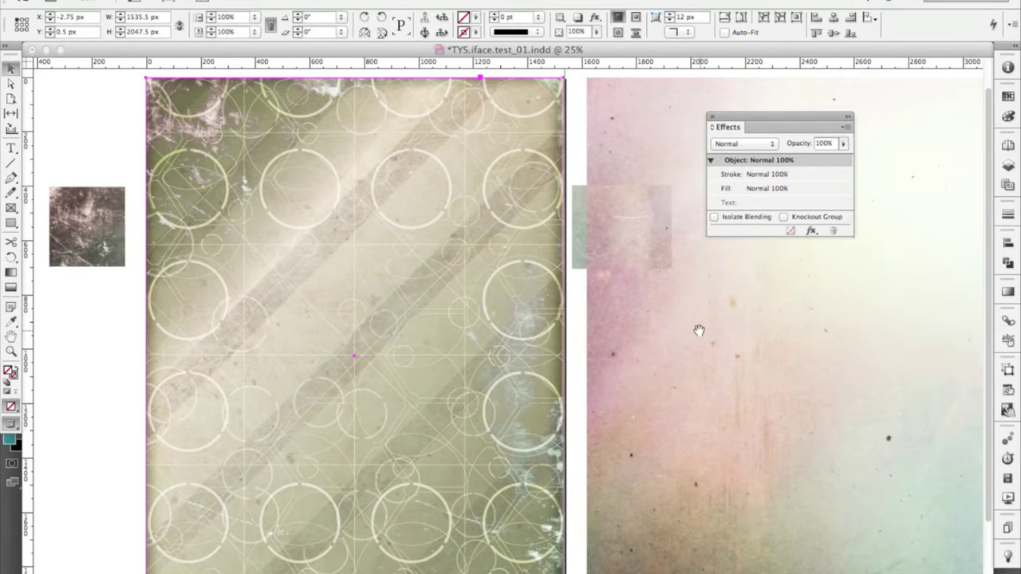
- Keep Hard Light as the blend mode for the texture graphic on the page
{"action": "key", "text": "a"}
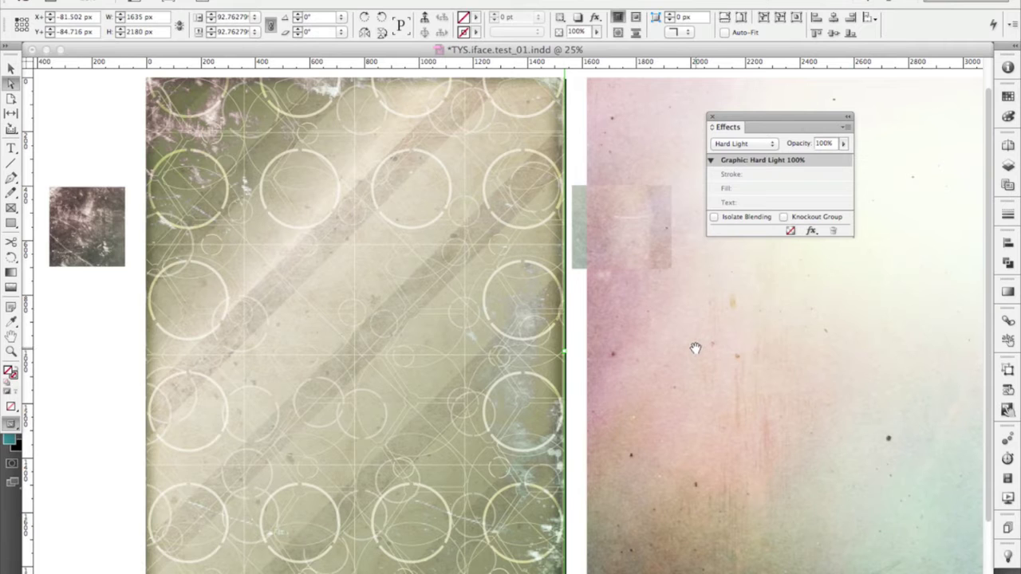
{"action": "left_click", "coordinate": [747, 144]}
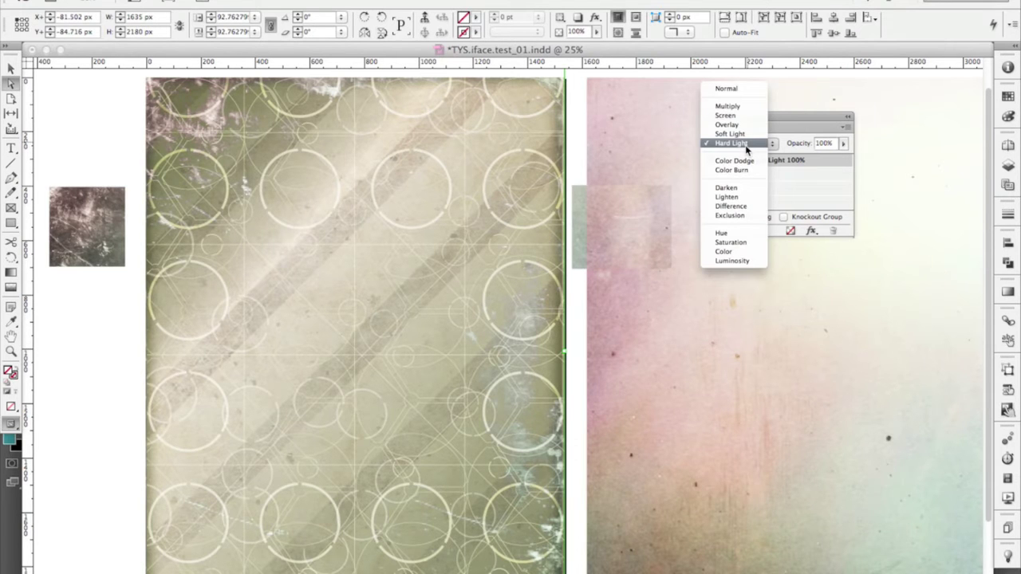
{"action": "left_click", "coordinate": [746, 144]}
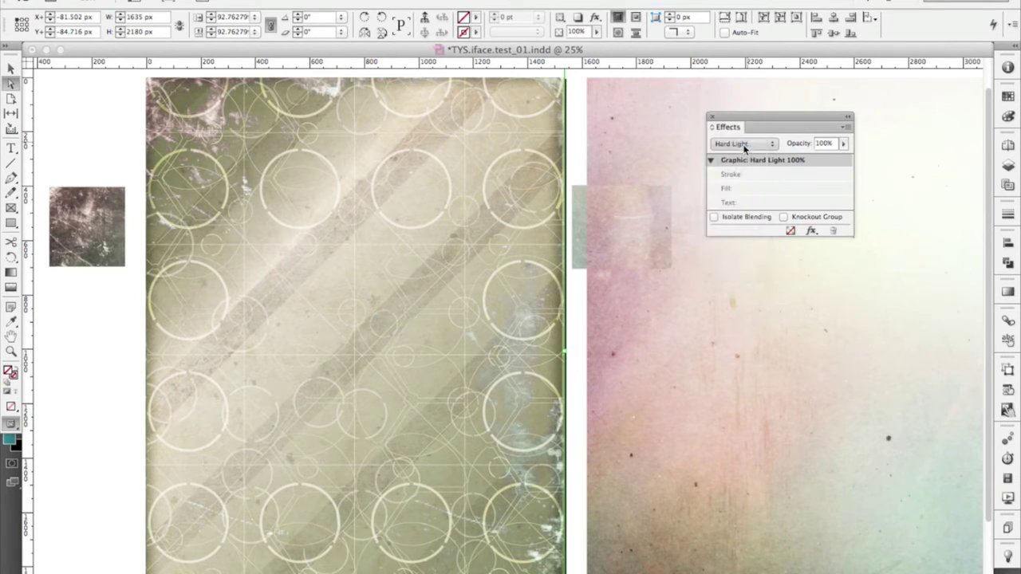
- Move the pale pink texture frame from the pasteboard onto the circle-pattern page
{"action": "left_click", "coordinate": [11, 69]}
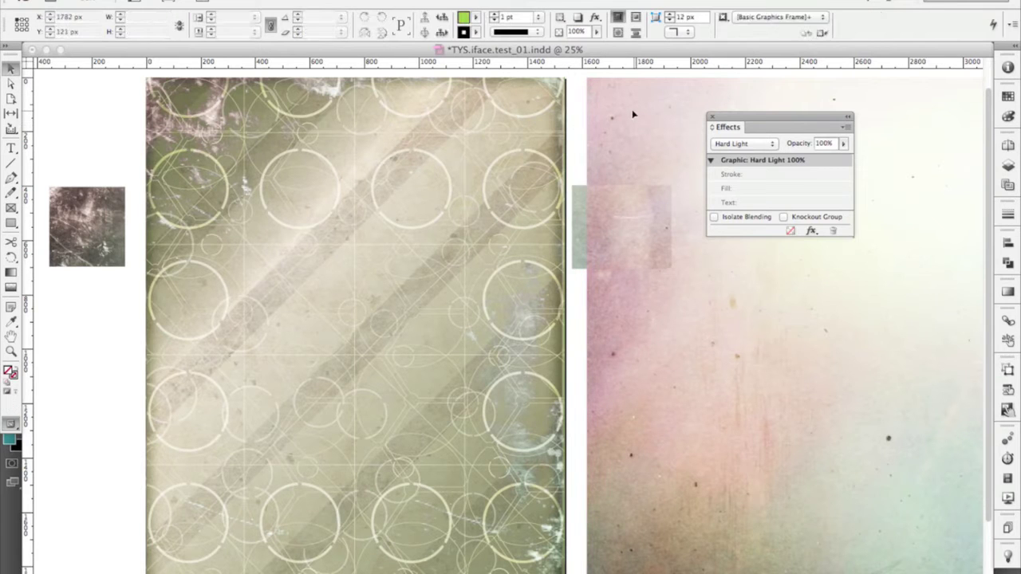
{"action": "left_click", "coordinate": [661, 135]}
{"action": "left_click", "coordinate": [660, 136]}
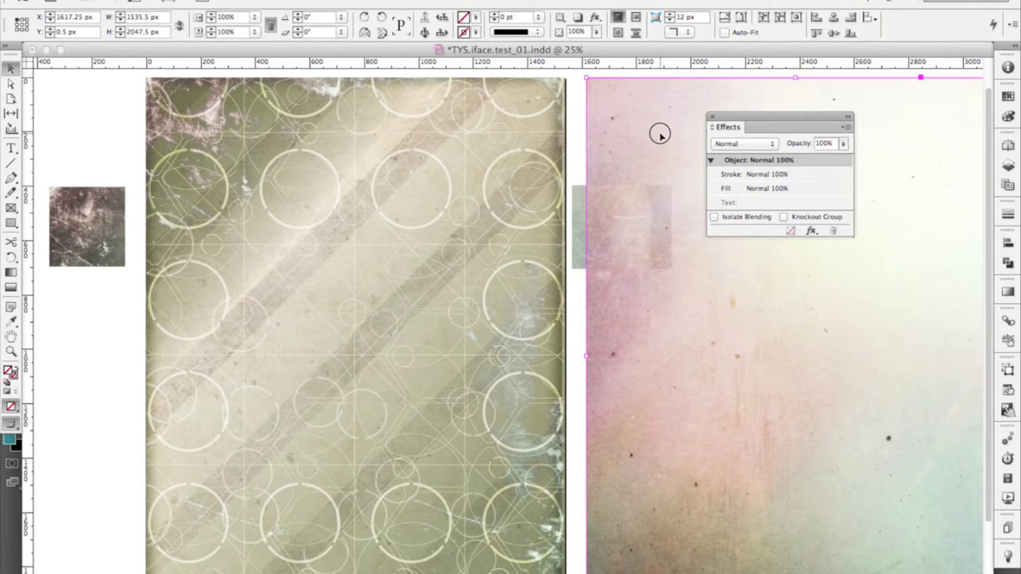
{"action": "left_click_drag", "start_coordinate": [660, 136], "coordinate": [220, 130]}
{"action": "left_click", "coordinate": [644, 128]}
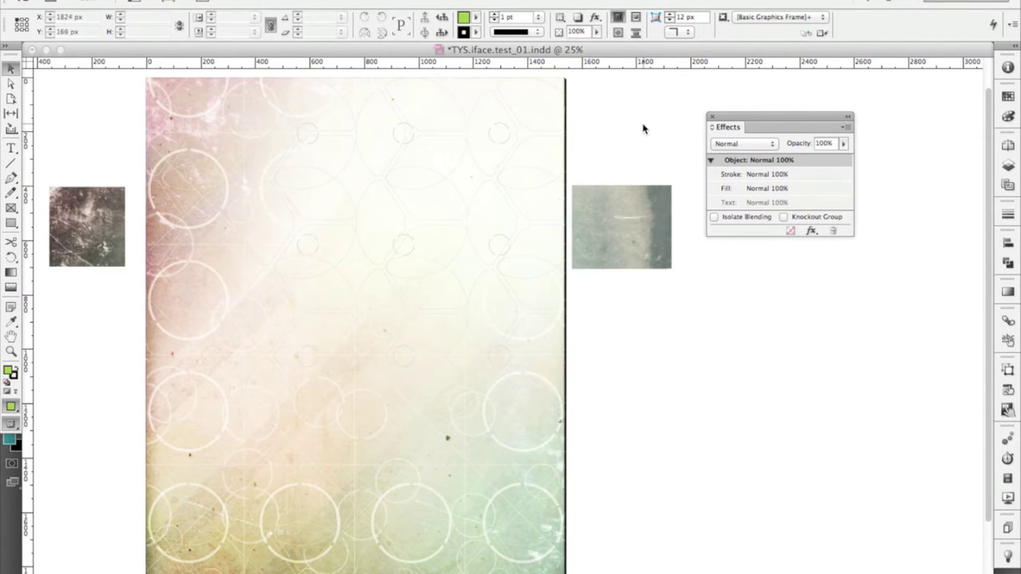
- Switch to Preview mode and zoom so the finished page fills the view
{"action": "key", "text": "w"}
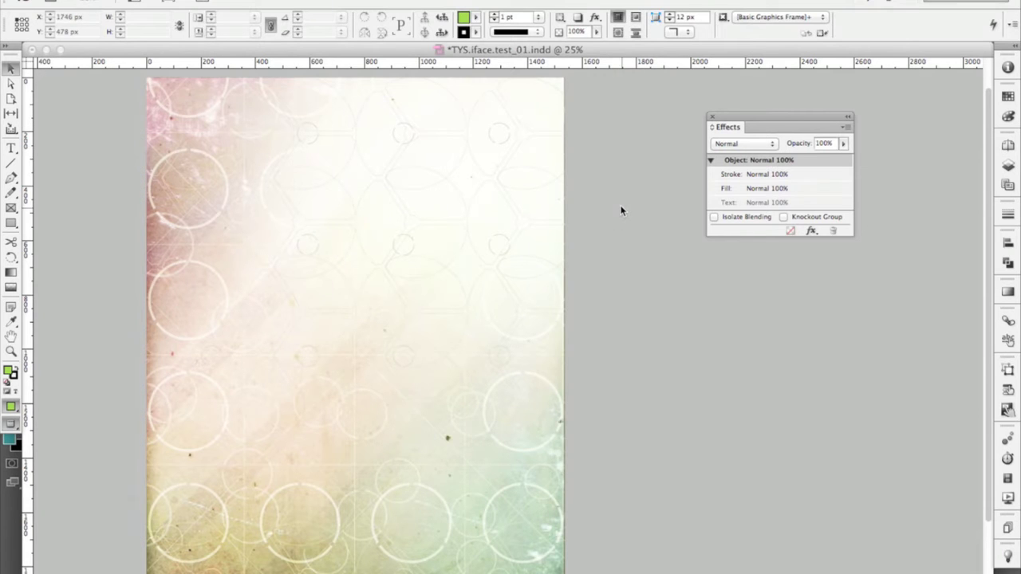
{"action": "key", "text": "ctrl+minus"}
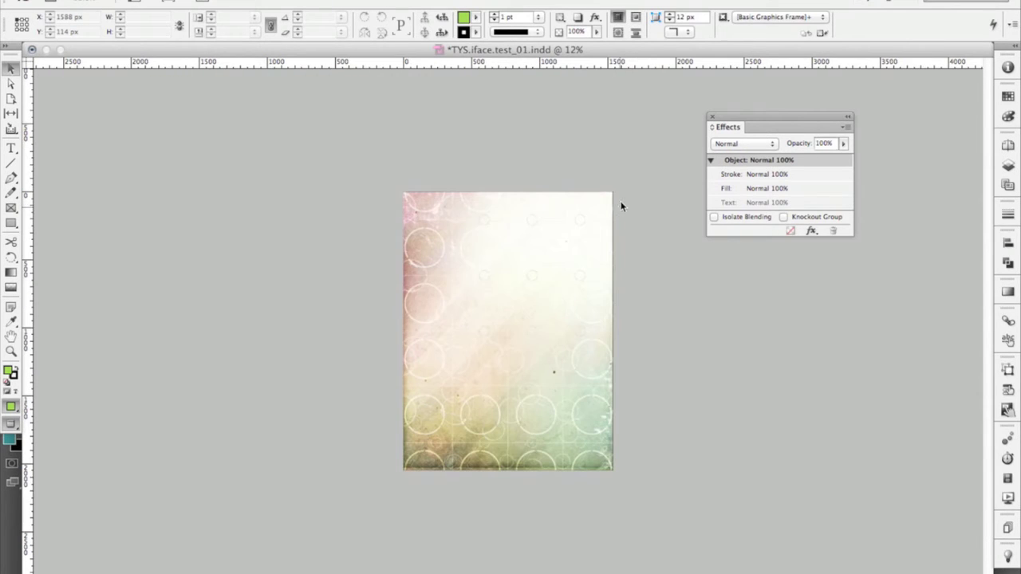
{"action": "left_click_drag", "start_coordinate": [375, 164], "coordinate": [645, 490]}
- Enable Overprint Preview on the layered page and reopen the Layers panel
{"action": "key", "text": "ctrl+alt+shift+c"}
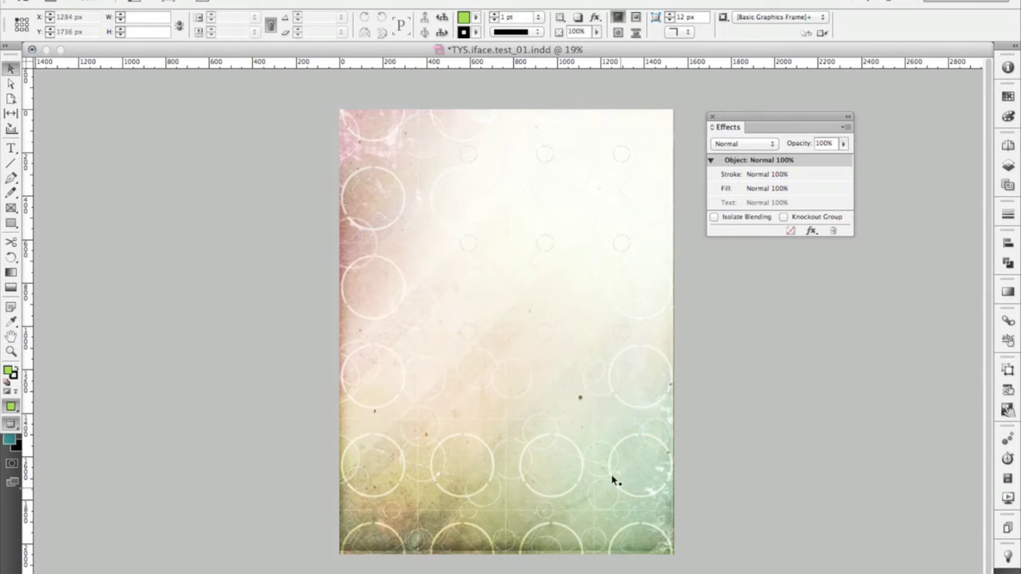
{"action": "key", "text": "ctrl+alt+shift+y"}
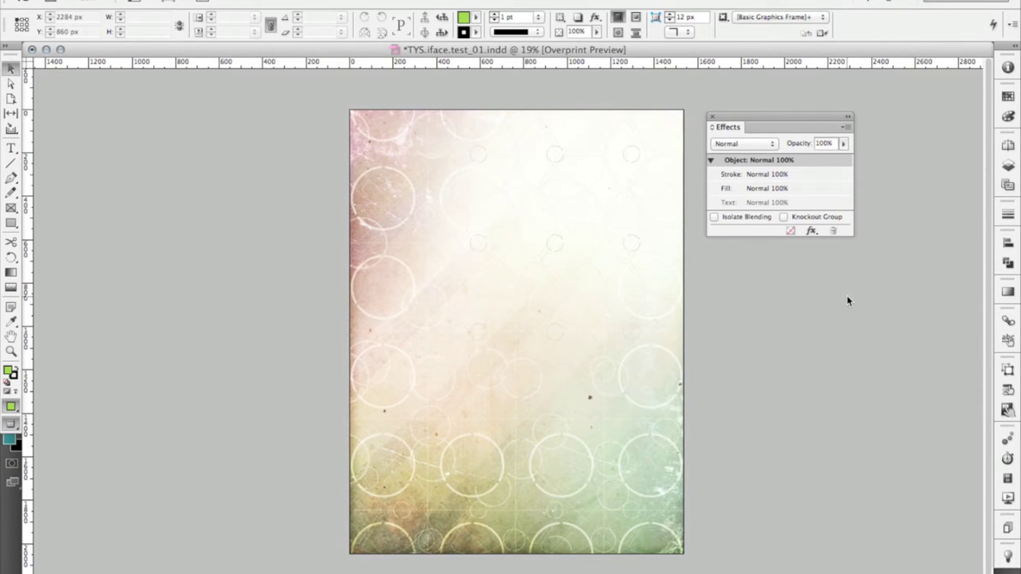
{"action": "key", "text": "F7"}
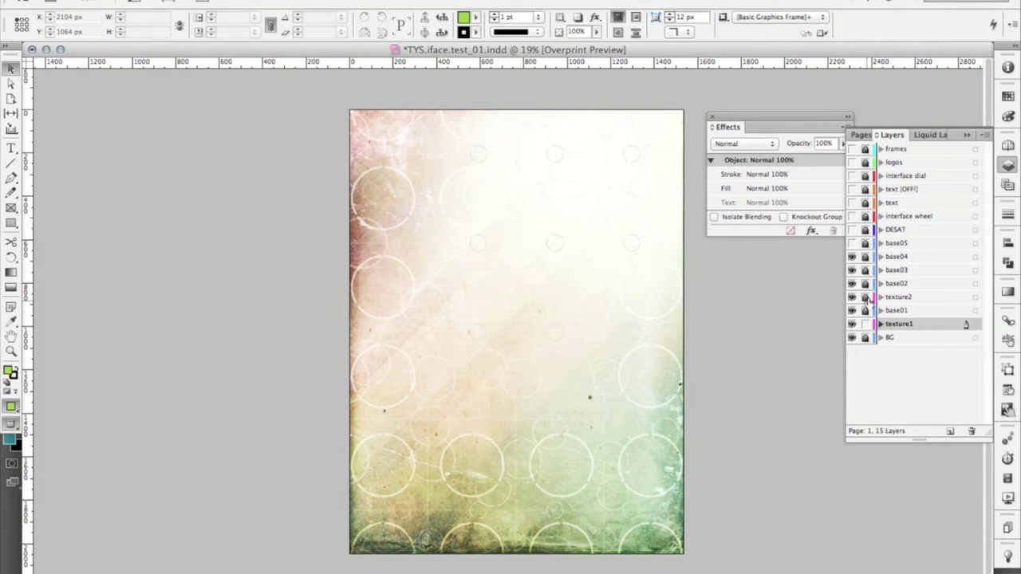
- Unlock the texture2 layer, lock texture1, and select the page-sized texture2 image
{"action": "left_click", "coordinate": [866, 297]}
{"action": "left_click", "coordinate": [866, 324]}
{"action": "left_click", "coordinate": [671, 266]}
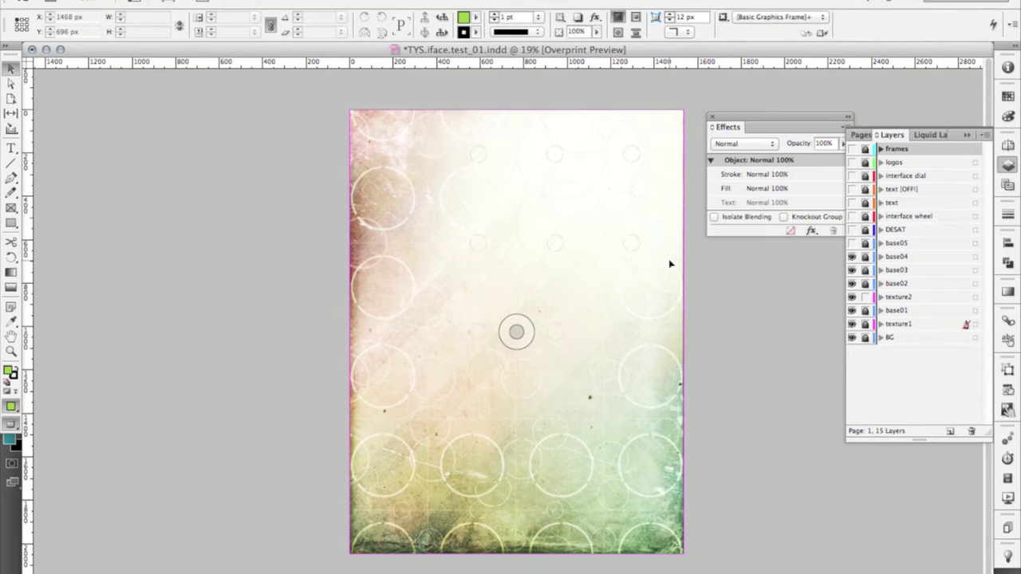
{"action": "left_click", "coordinate": [670, 264]}
{"action": "double_click", "coordinate": [656, 263]}
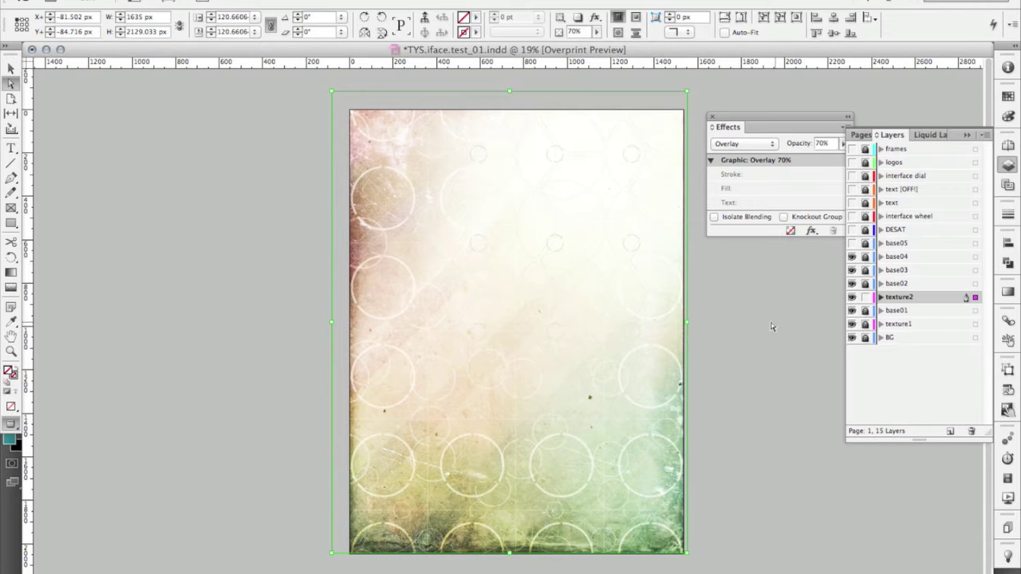
{"action": "left_click", "coordinate": [723, 336]}
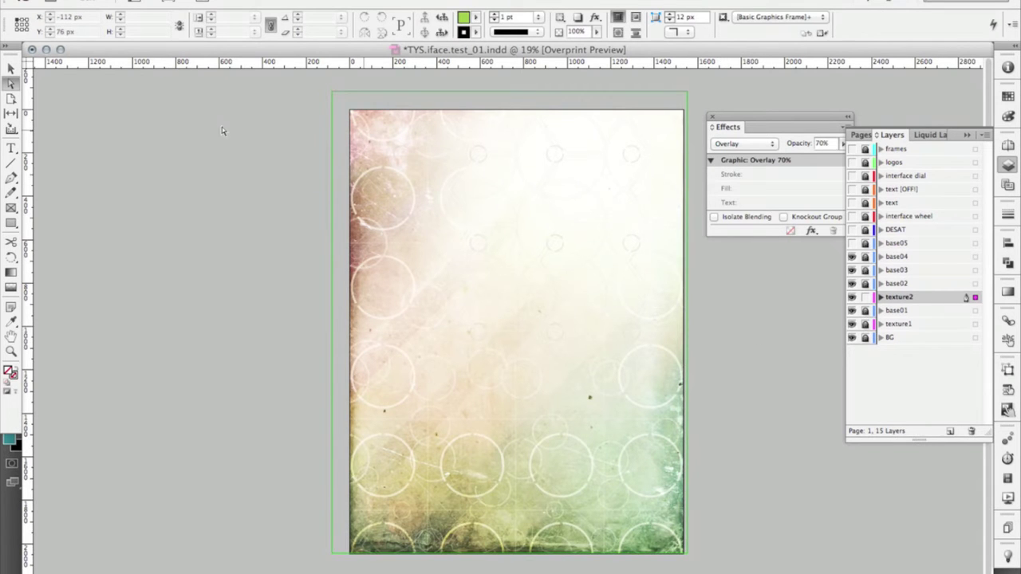
- Show the pasteboard again and move the texture frame off the page to the left
{"action": "key", "text": "w"}
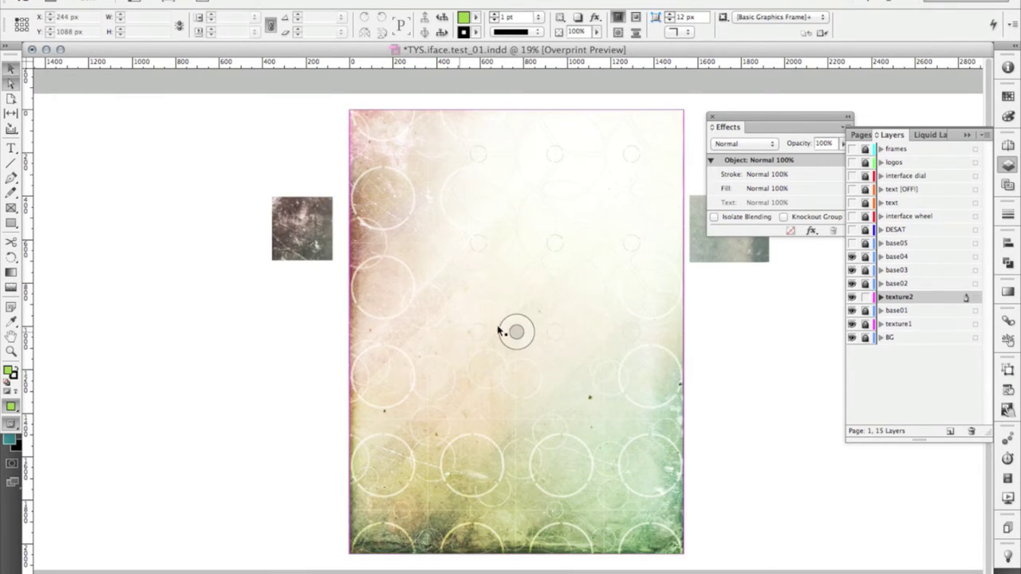
{"action": "left_click", "coordinate": [500, 327]}
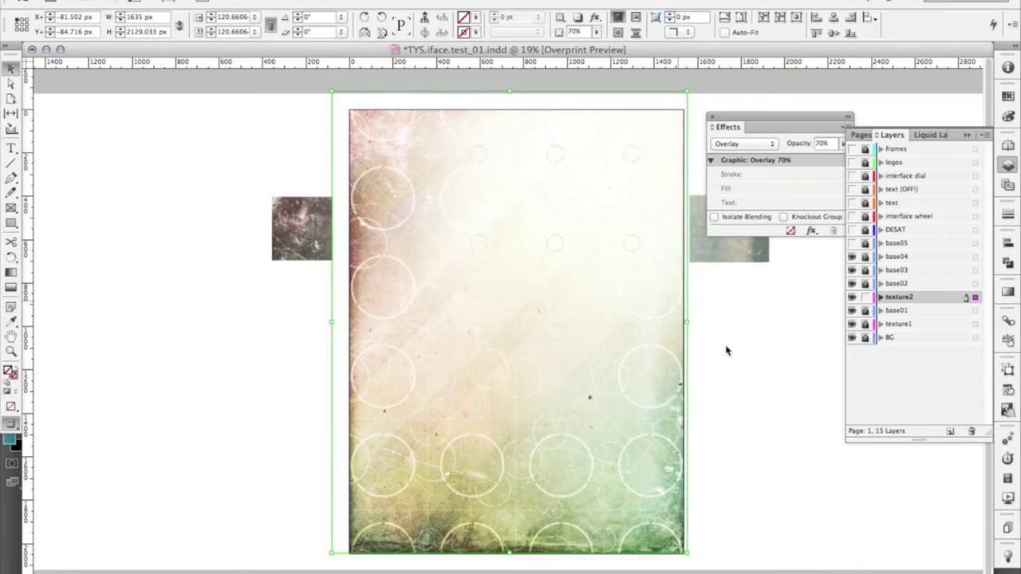
{"action": "left_click", "coordinate": [645, 312]}
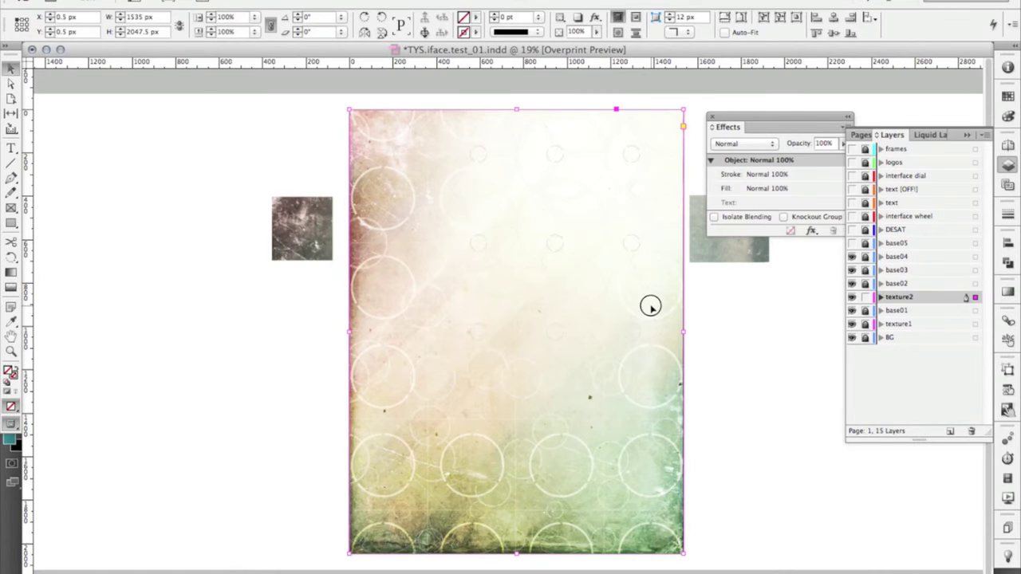
{"action": "left_click_drag", "start_coordinate": [650, 305], "coordinate": [305, 256]}
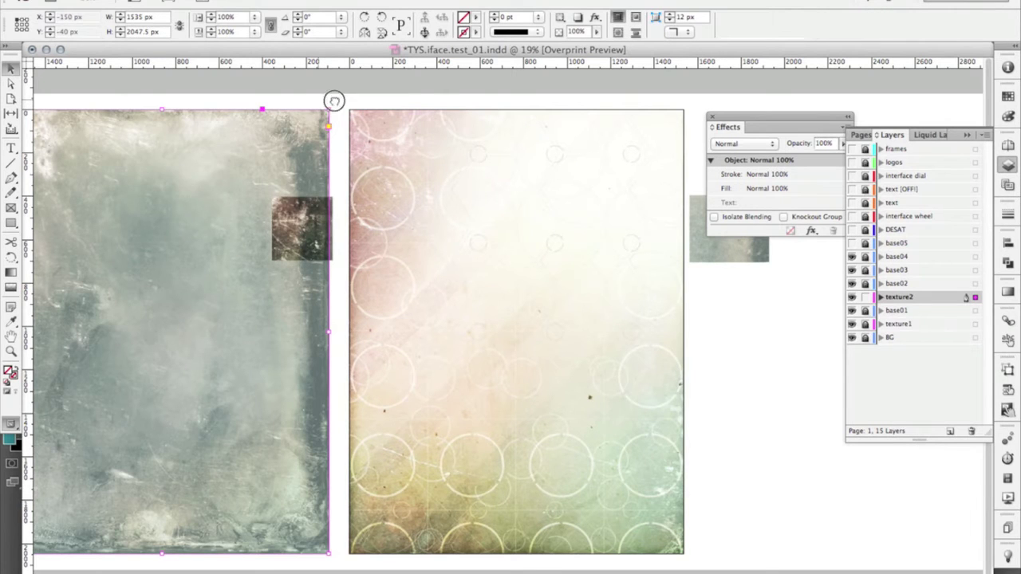
{"action": "scroll", "coordinate": [440, 107], "scroll_direction": "left", "scroll_amount": 1}
{"action": "left_click", "coordinate": [190, 332]}
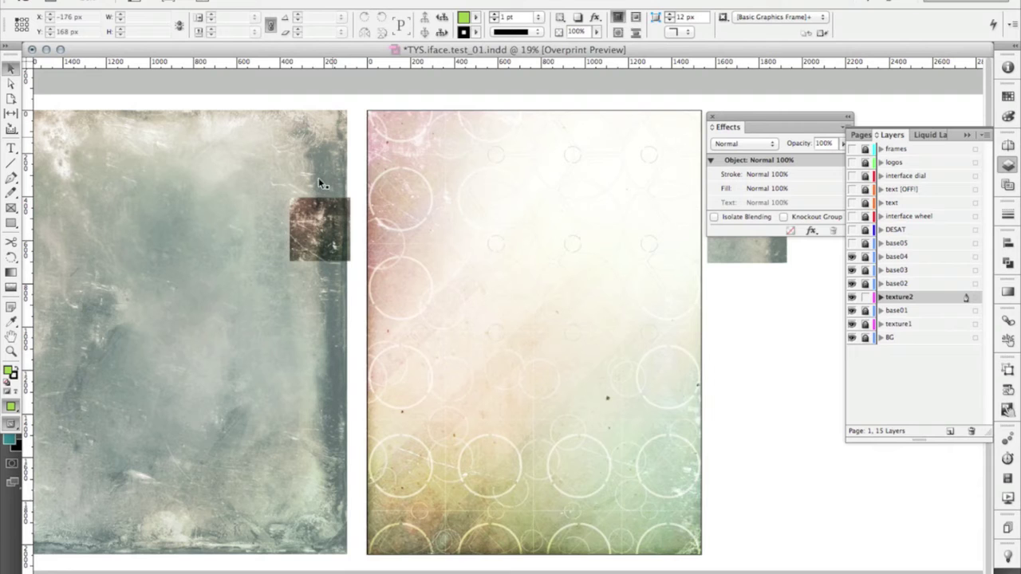
- Delete the large texture image beside the page, undoing and redoing the deletion
{"action": "left_click", "coordinate": [346, 331]}
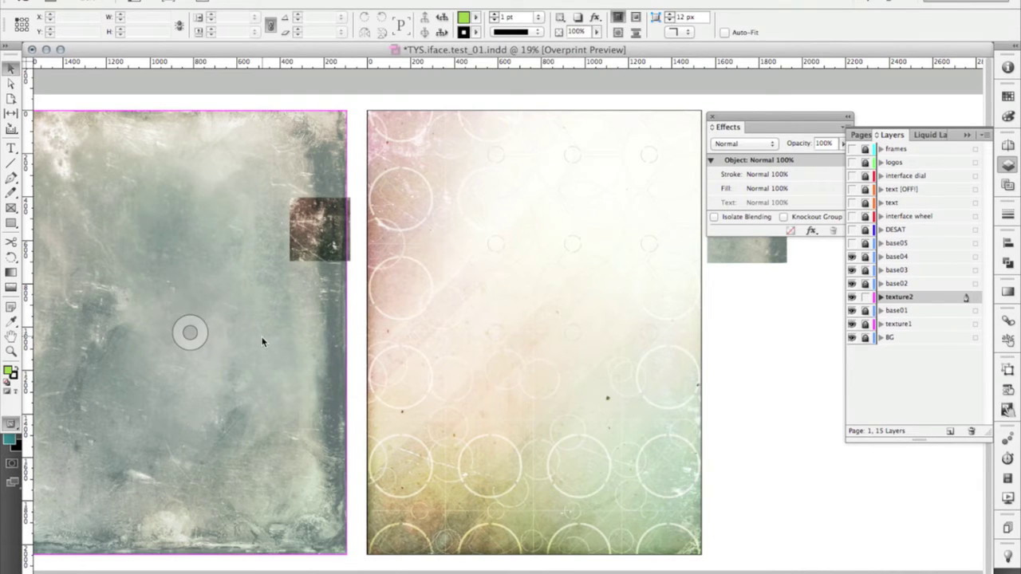
{"action": "key", "text": "Delete"}
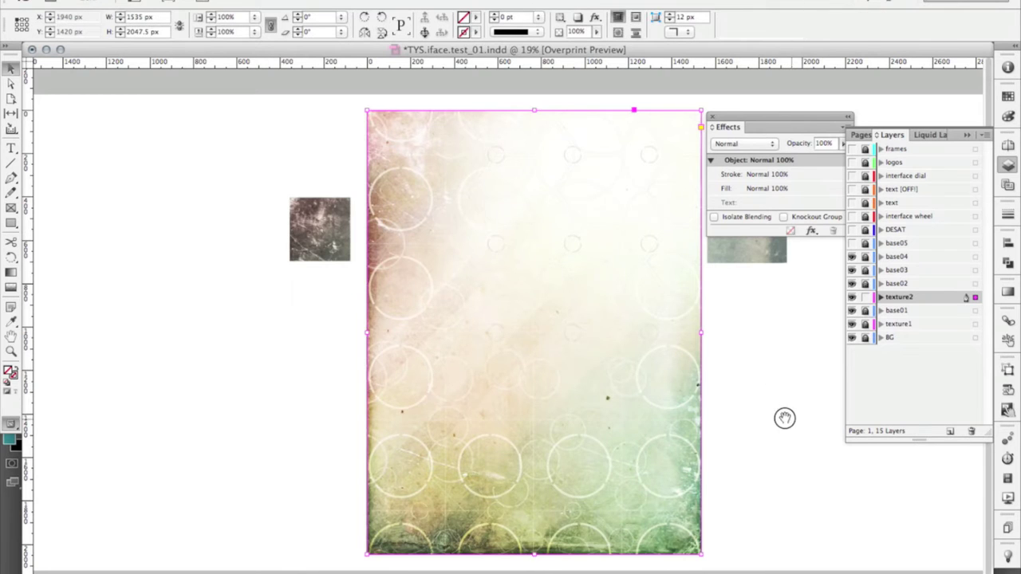
{"action": "key", "text": "ctrl+z"}
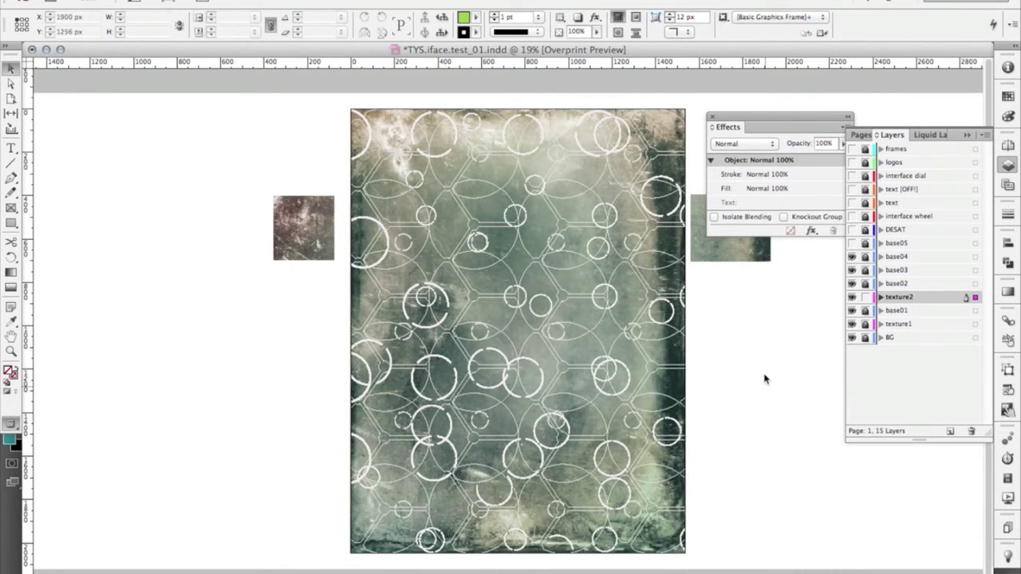
{"action": "key", "text": "ctrl+shift+z"}
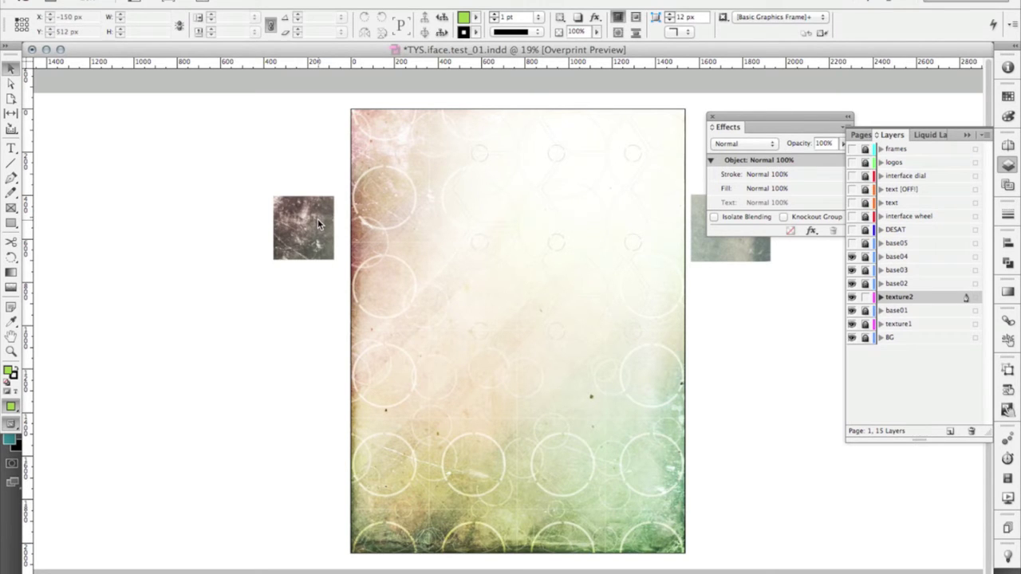
- Collapse the Layers panel and review the Effects blend mode list
{"action": "left_click", "coordinate": [967, 135]}
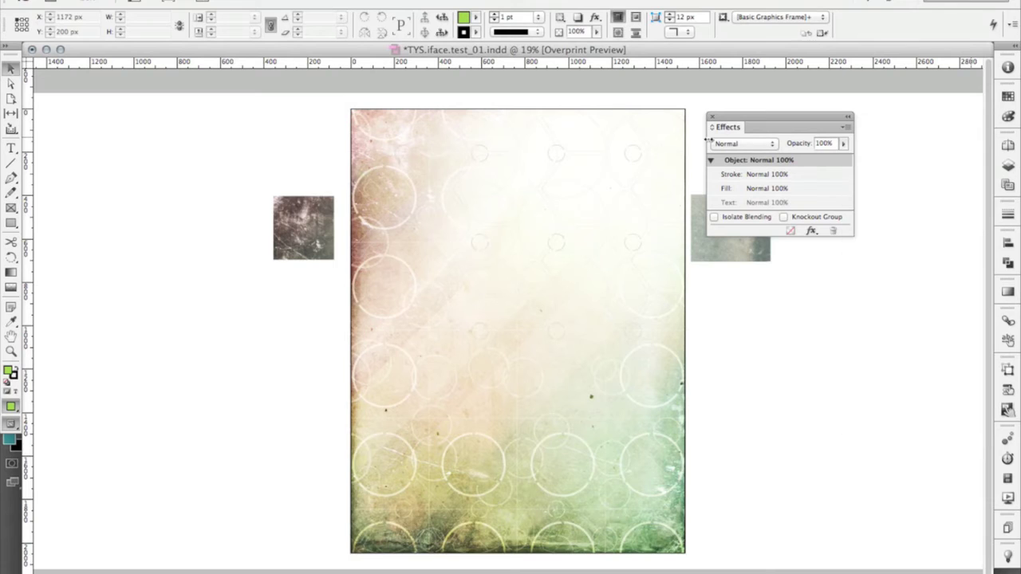
{"action": "left_click", "coordinate": [748, 150]}
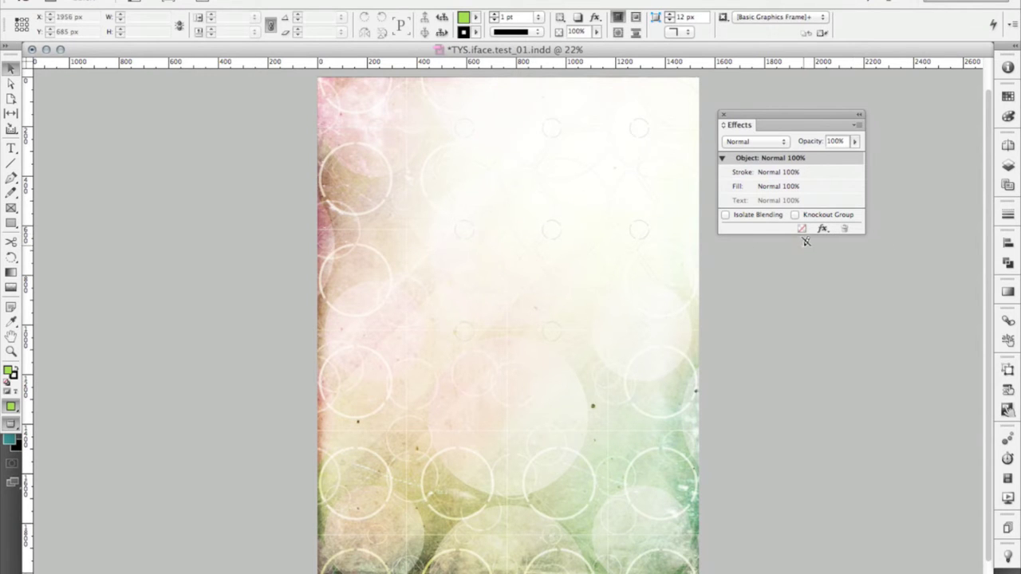
- Show the interface wheel, text, interface dial, logos and frames layers, hide the green overlay, zoom onto the wheel
{"action": "key", "text": "F7"}
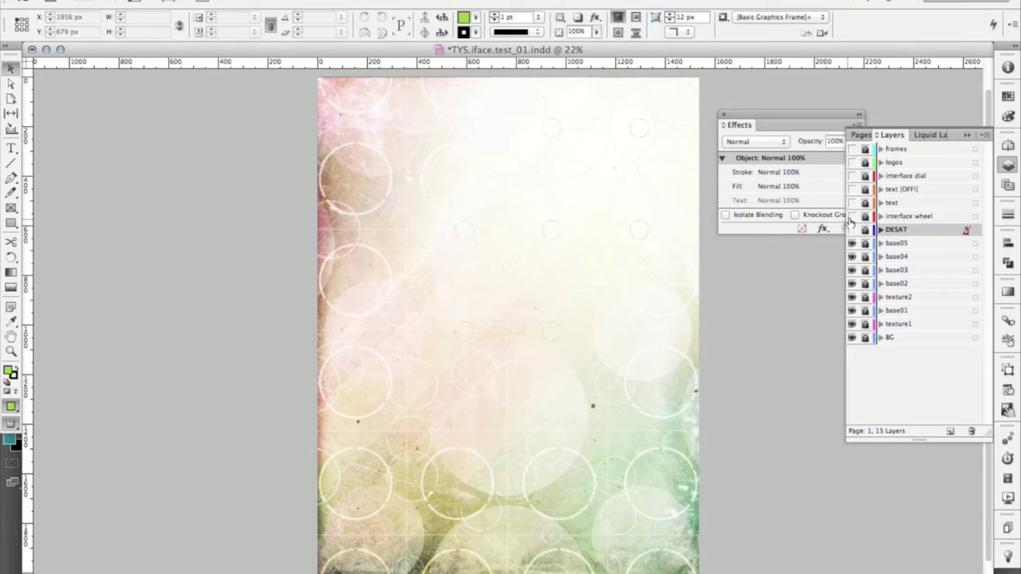
{"action": "left_click", "coordinate": [852, 215]}
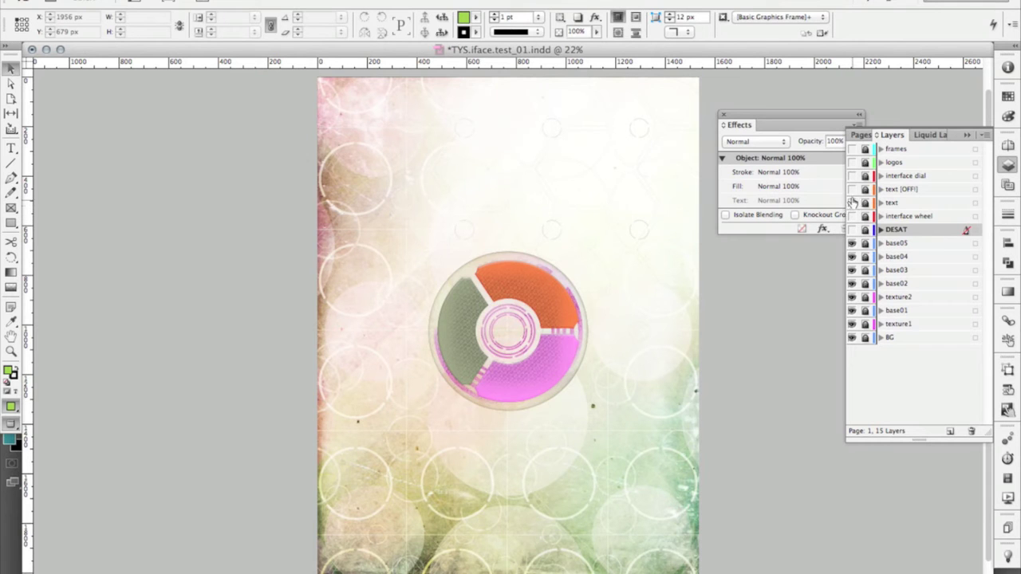
{"action": "left_click", "coordinate": [852, 201]}
{"action": "left_click", "coordinate": [852, 176]}
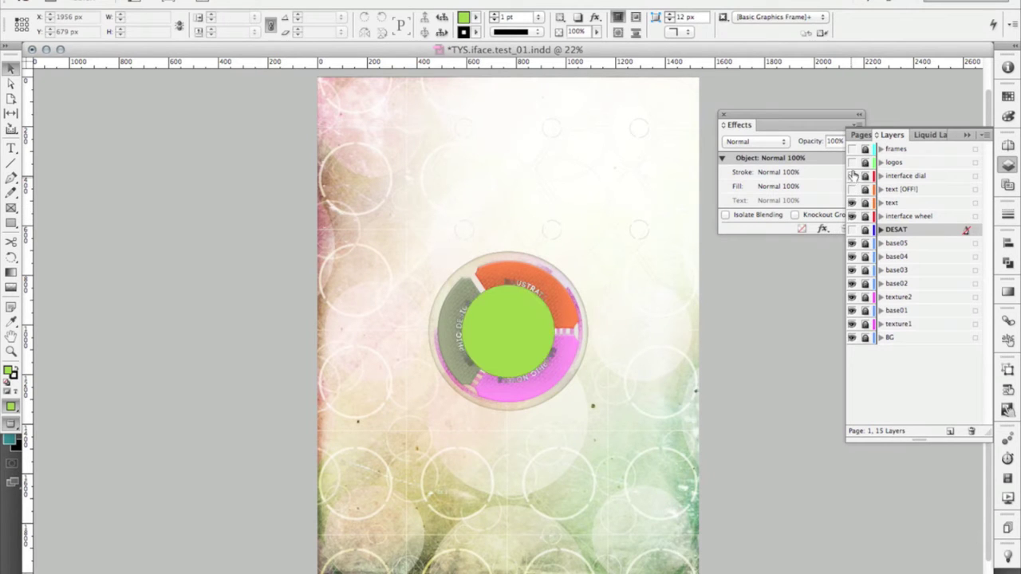
{"action": "left_click", "coordinate": [852, 161]}
{"action": "left_click", "coordinate": [852, 149]}
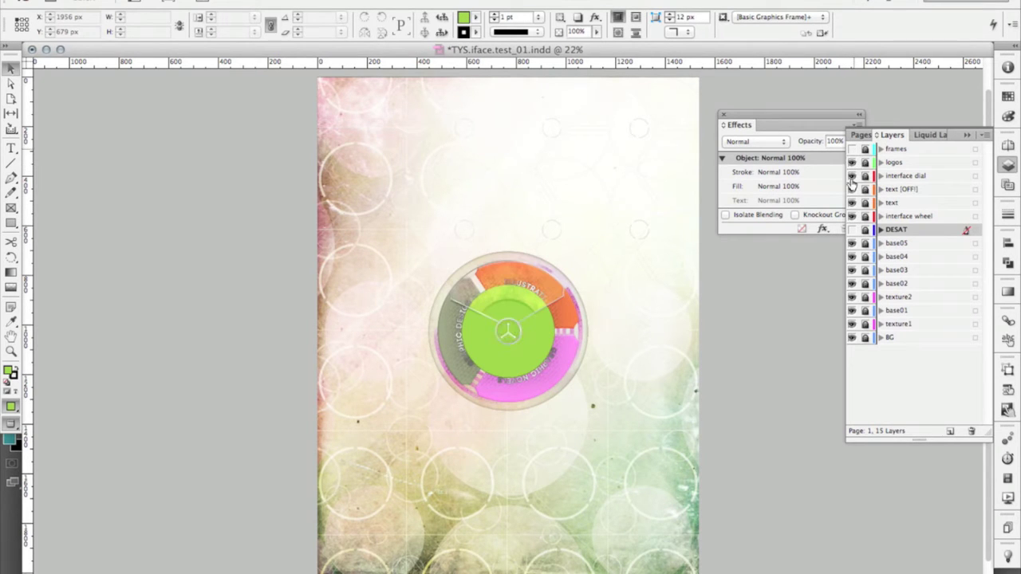
{"action": "left_click", "coordinate": [851, 190]}
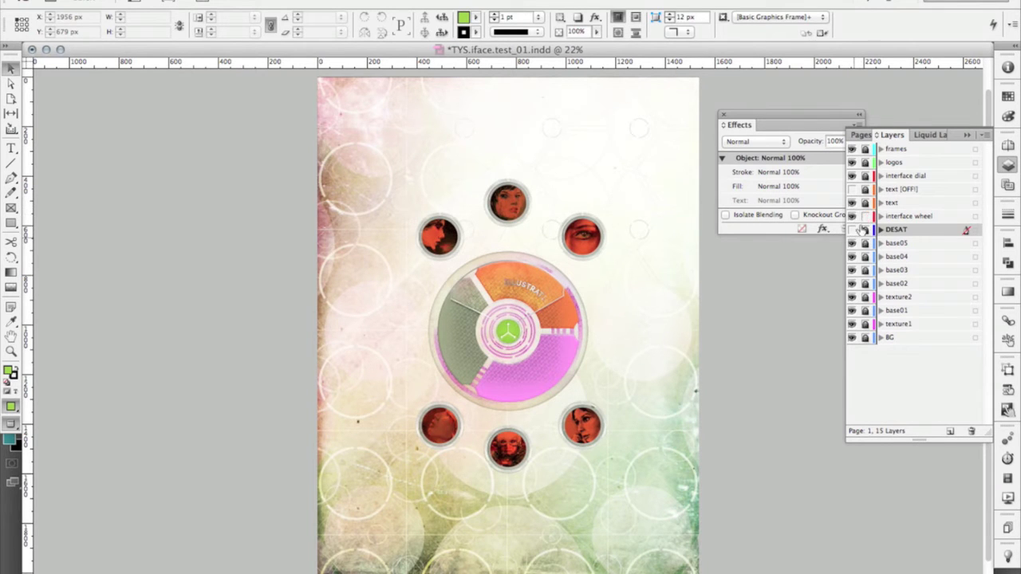
{"action": "left_click", "coordinate": [954, 139]}
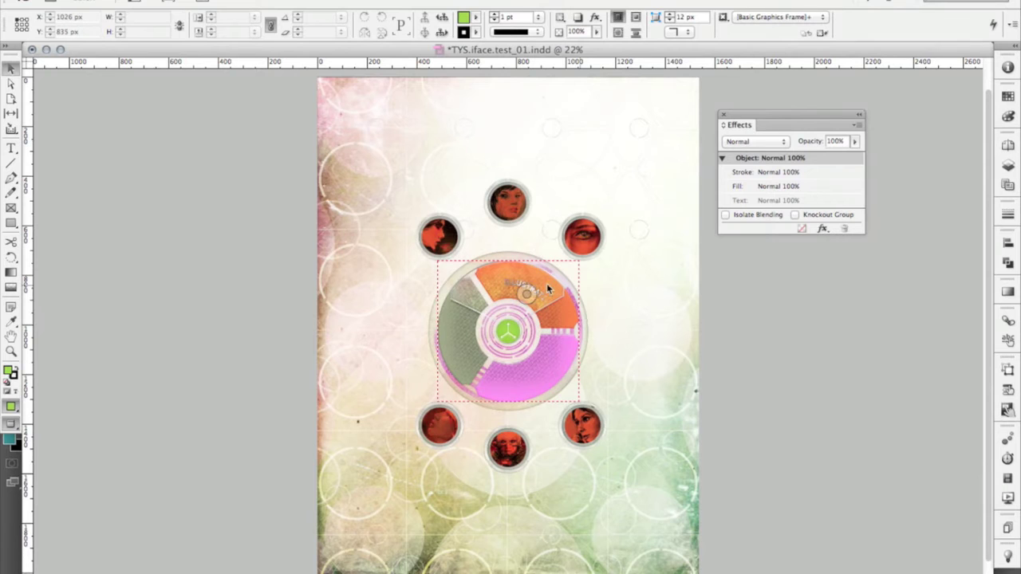
{"action": "left_click", "coordinate": [448, 285]}
{"action": "left_click_drag", "start_coordinate": [448, 285], "coordinate": [601, 432]}
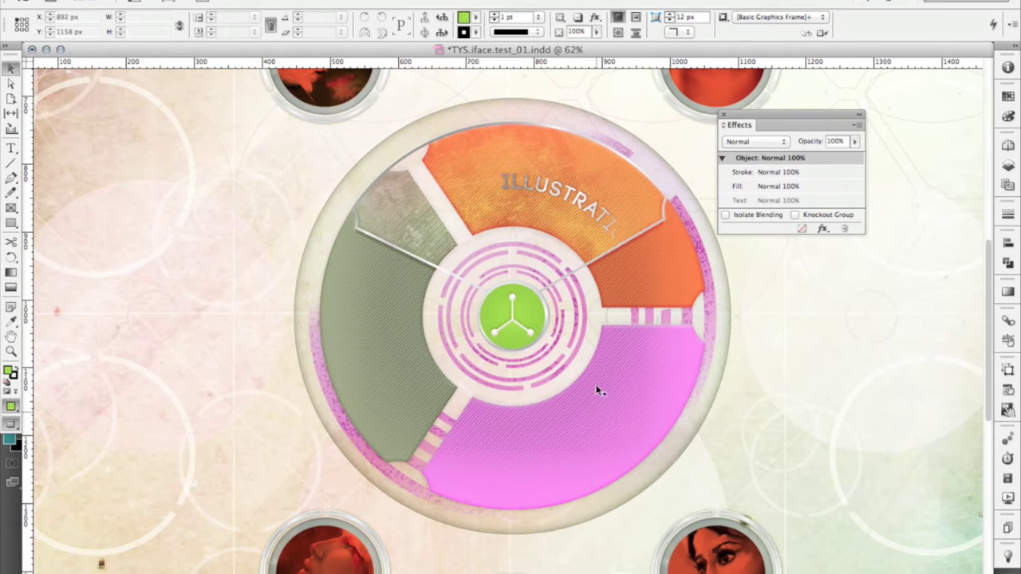
- Drag the diagonal-line overlay left off the dial, then select the wheel group's Soft Light graphic
{"action": "left_click", "coordinate": [613, 315]}
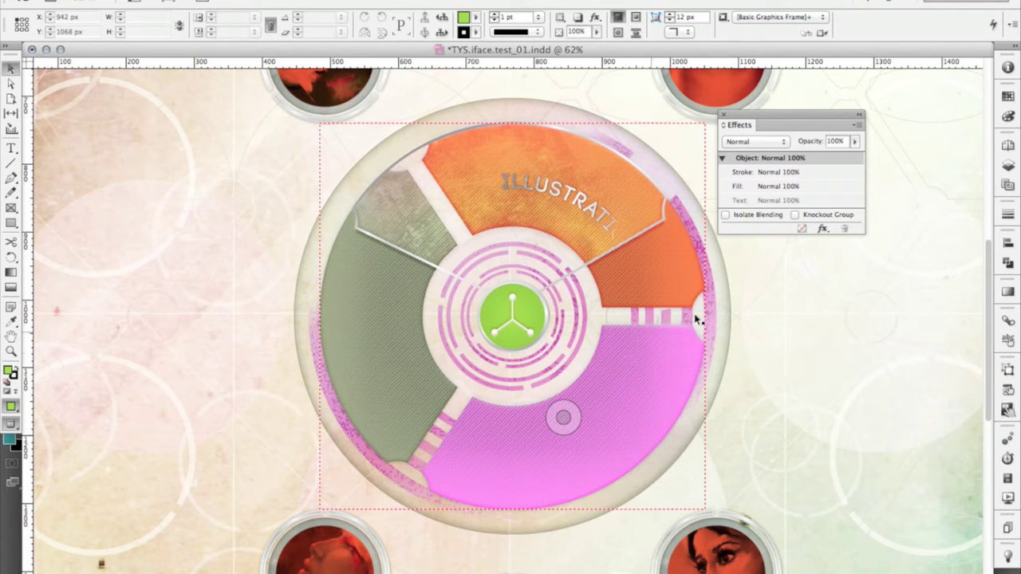
{"action": "left_click", "coordinate": [652, 363]}
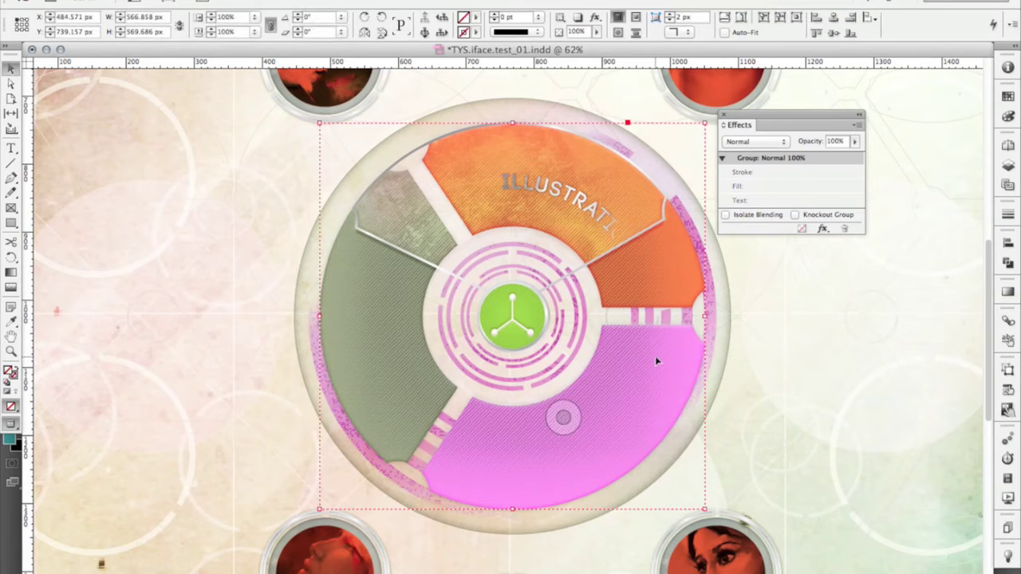
{"action": "left_click_drag", "start_coordinate": [654, 360], "coordinate": [241, 331]}
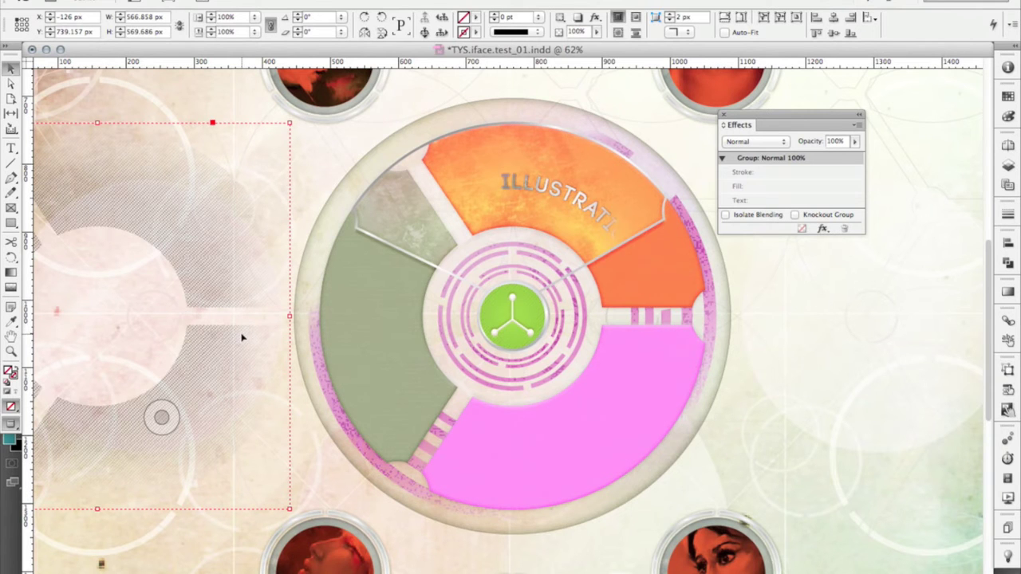
{"action": "left_click", "coordinate": [393, 287]}
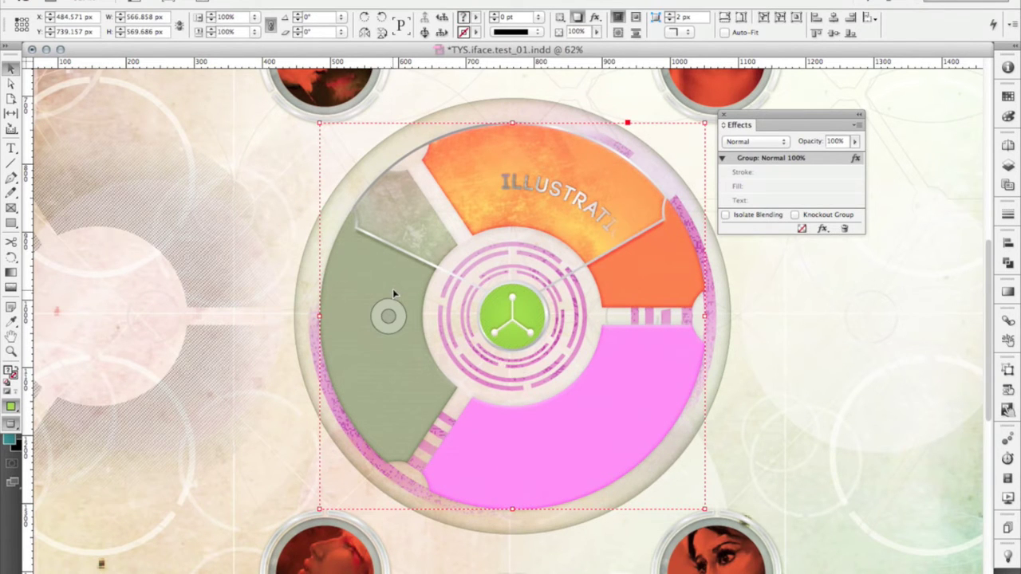
{"action": "double_click", "coordinate": [392, 287]}
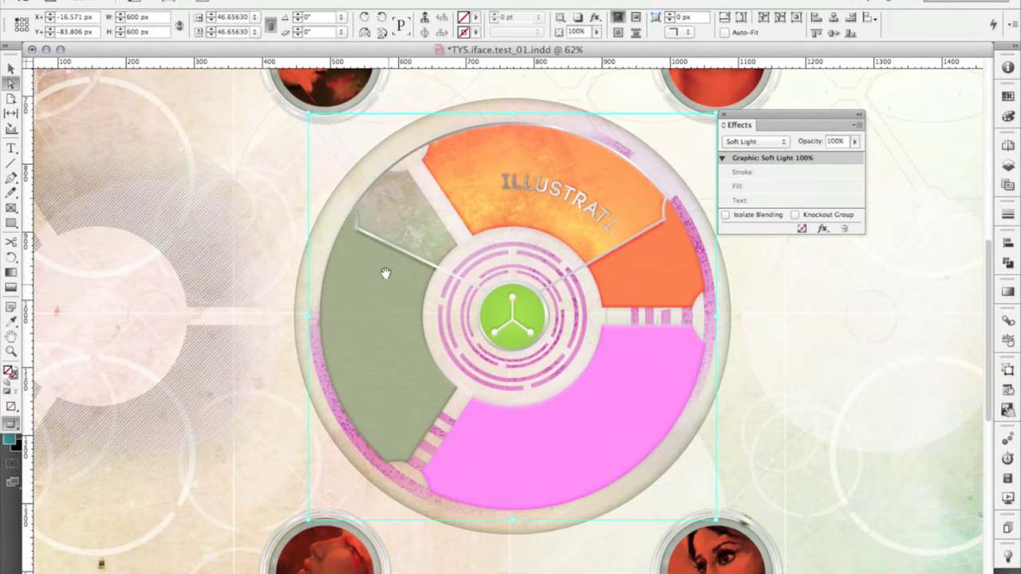
- Zoom in on the dial's green segment and turn on Overprint Preview to see its texture
{"action": "key", "text": "z"}
{"action": "left_click_drag", "start_coordinate": [274, 197], "coordinate": [524, 477]}
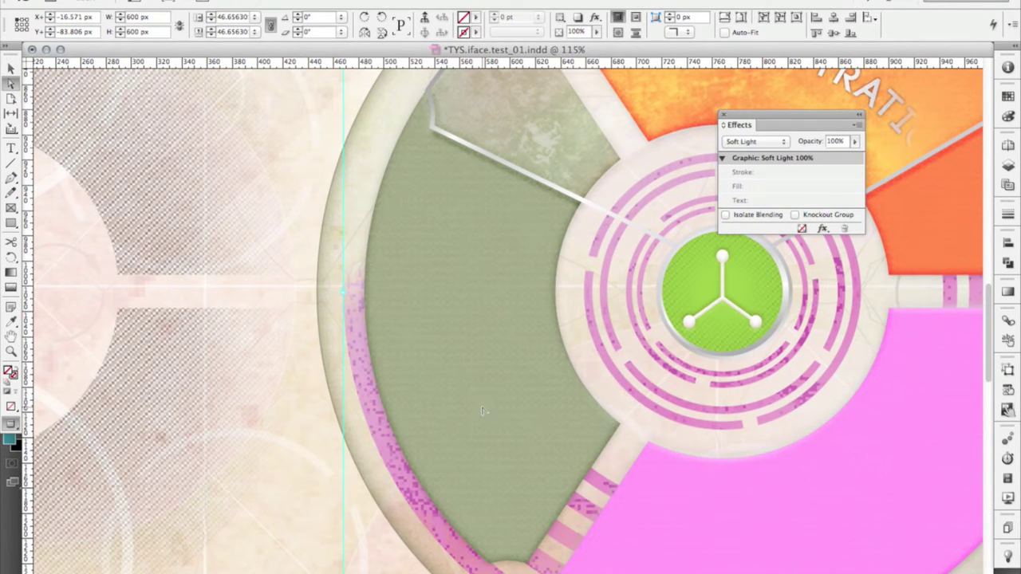
{"action": "key", "text": "super+alt+shift+y"}
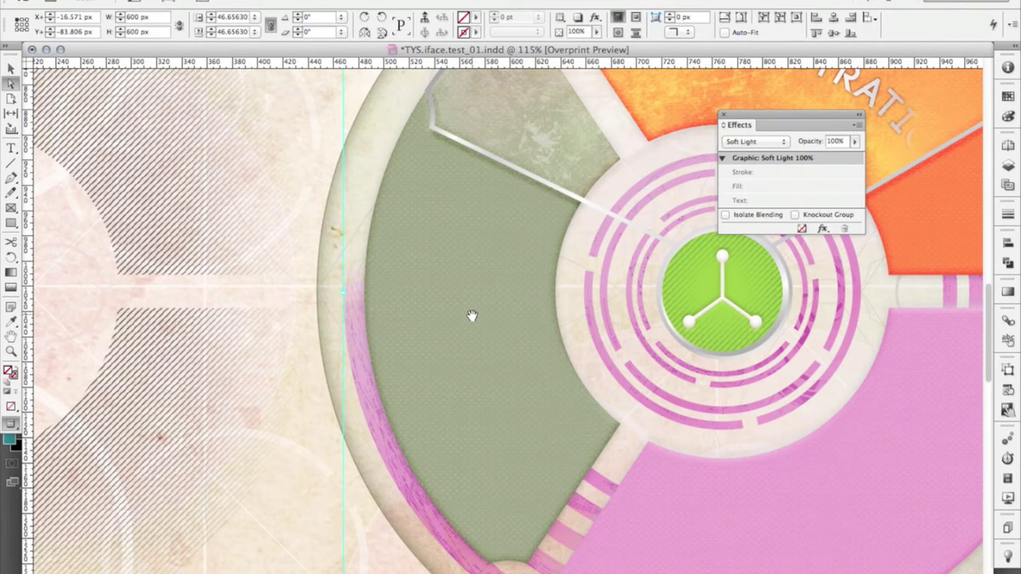
{"action": "key", "text": "super+Tab"}
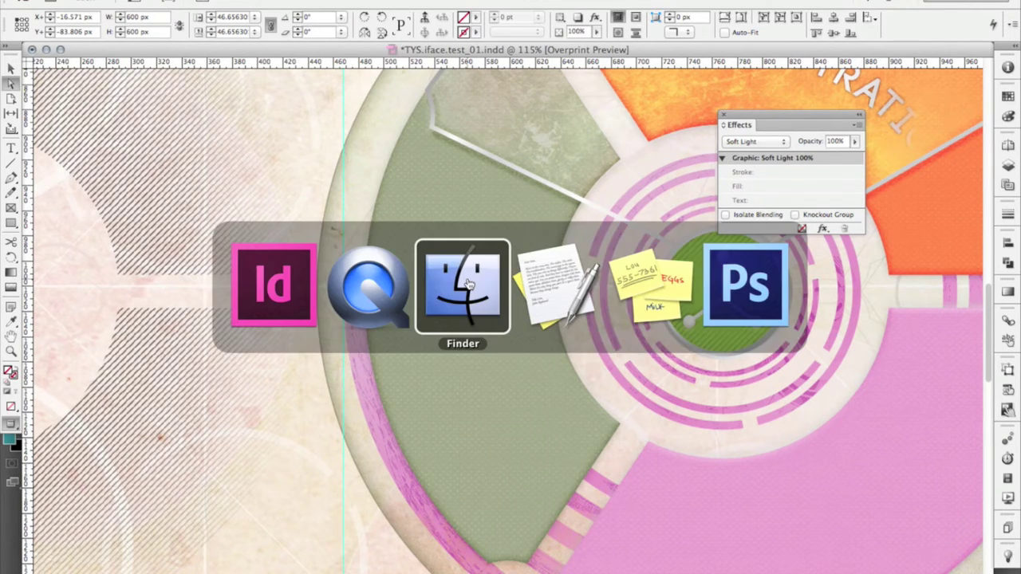
{"action": "left_click", "coordinate": [756, 280]}
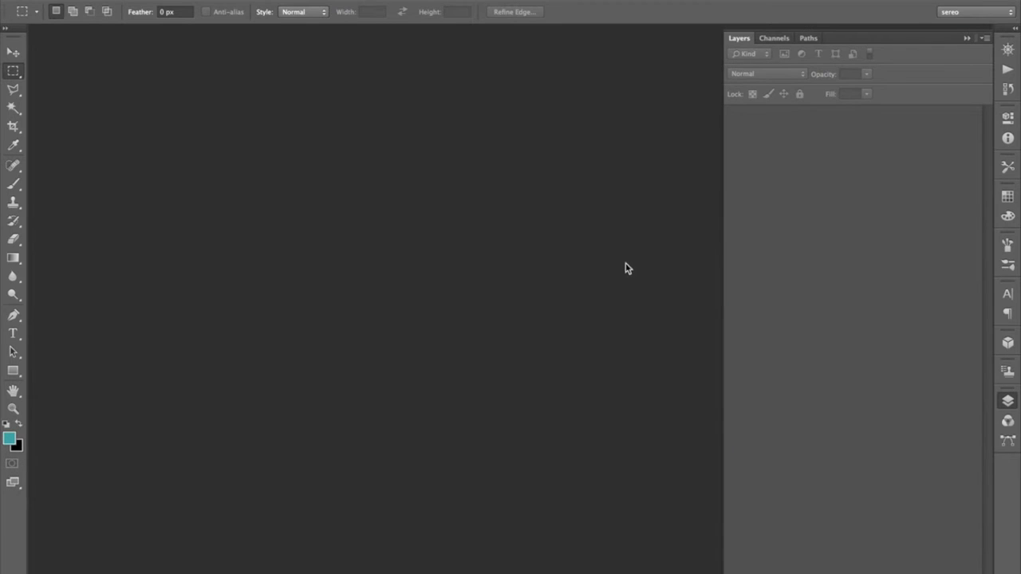
{"action": "key", "text": "super+o"}
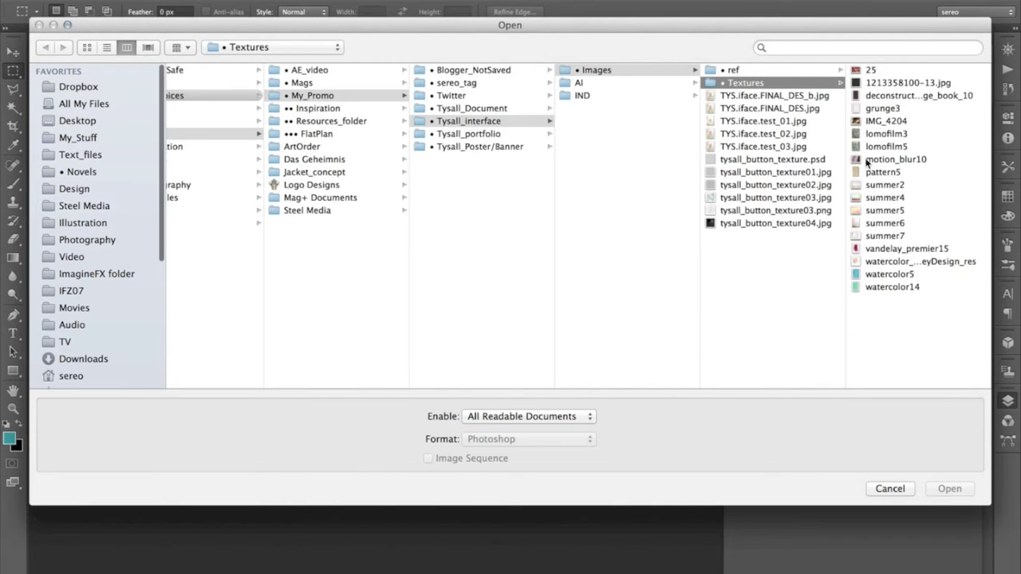
{"action": "left_click", "coordinate": [728, 226]}
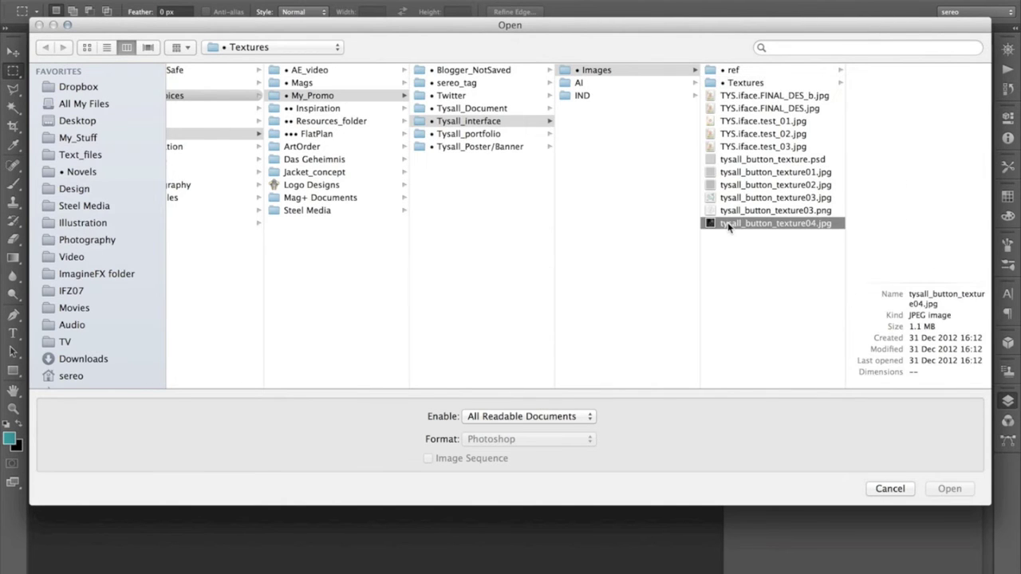
{"action": "left_click", "coordinate": [729, 161]}
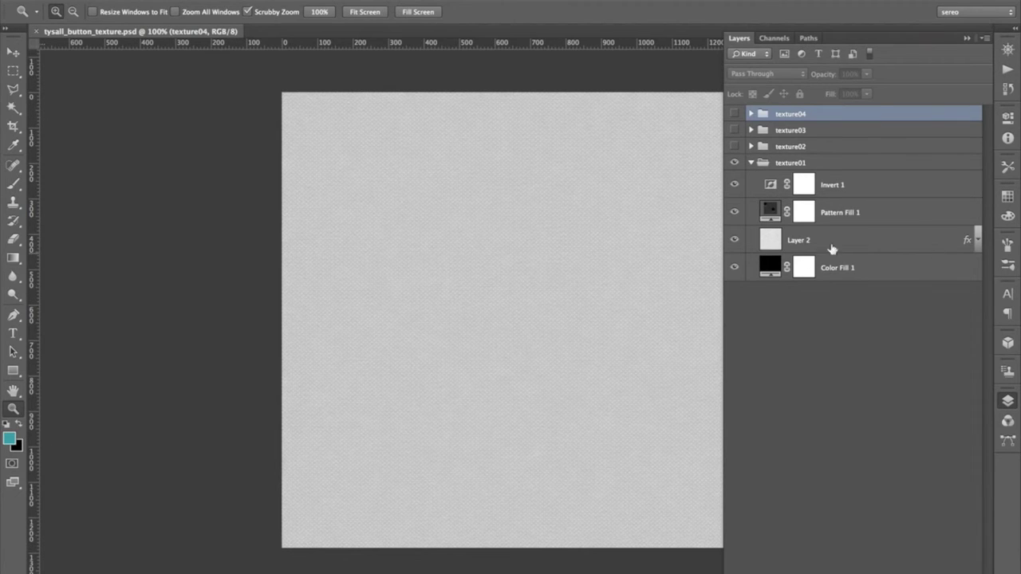
{"action": "left_click", "coordinate": [735, 212]}
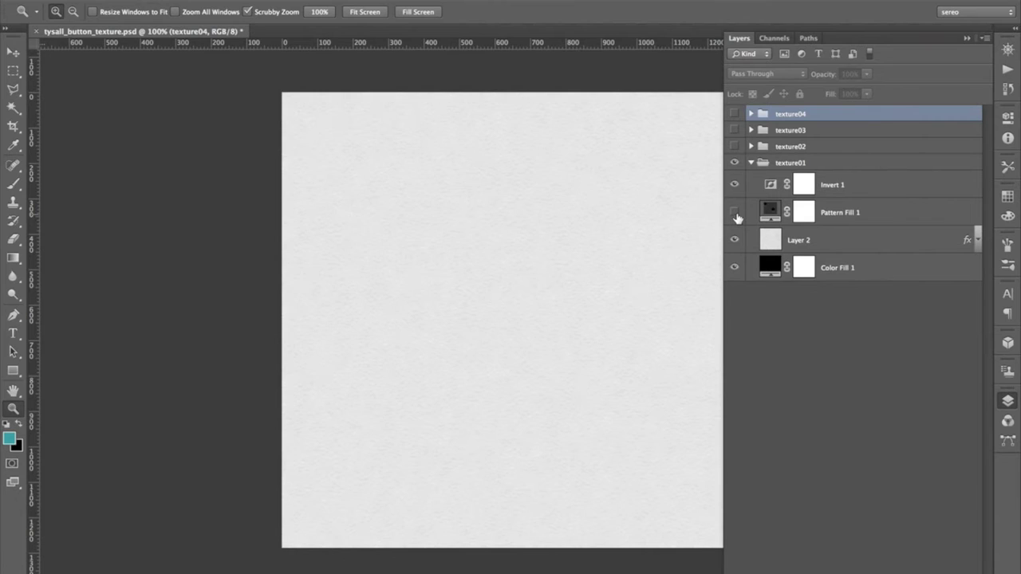
{"action": "left_click", "coordinate": [734, 213]}
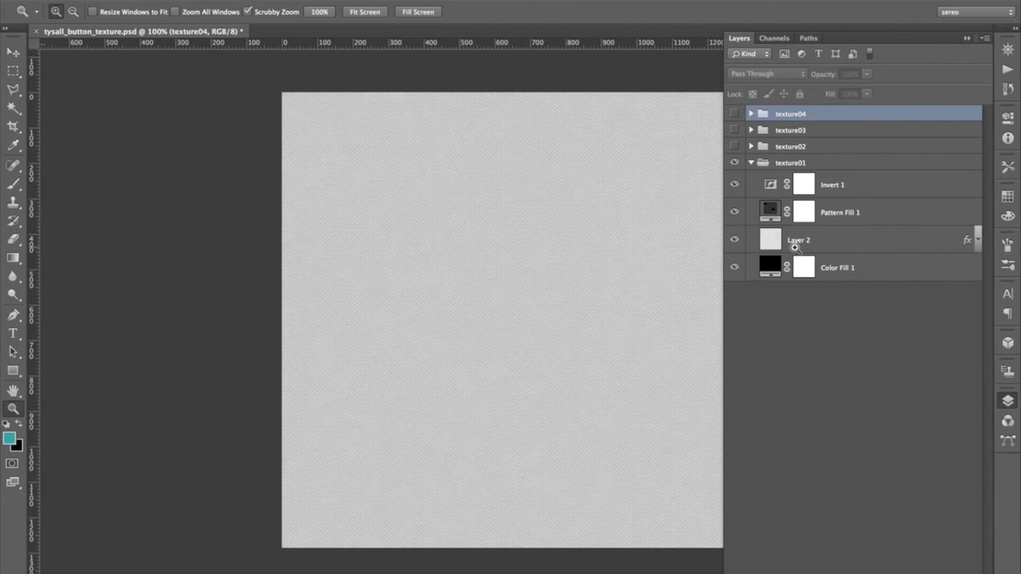
{"action": "left_click", "coordinate": [735, 212]}
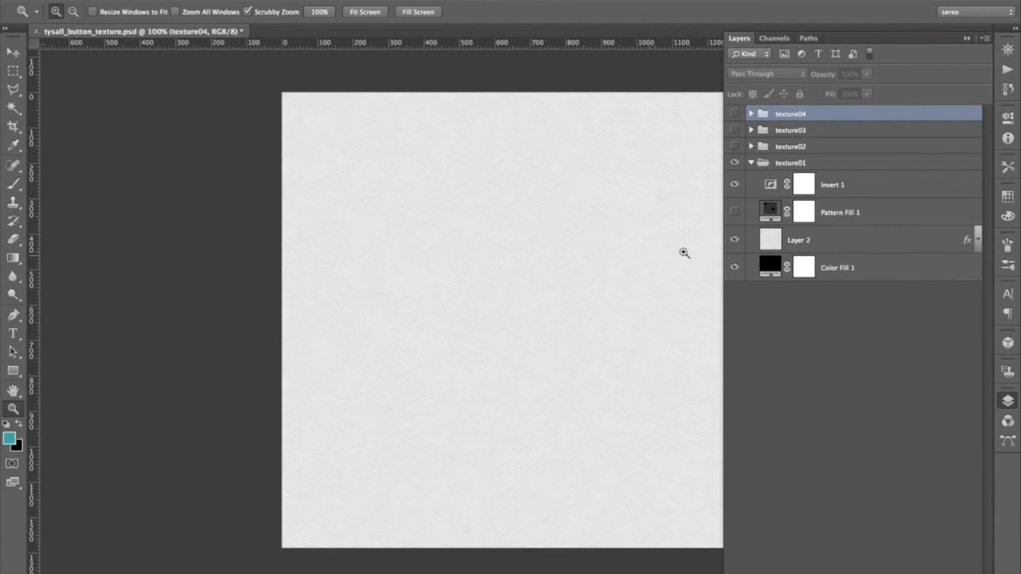
{"action": "left_click", "coordinate": [978, 241]}
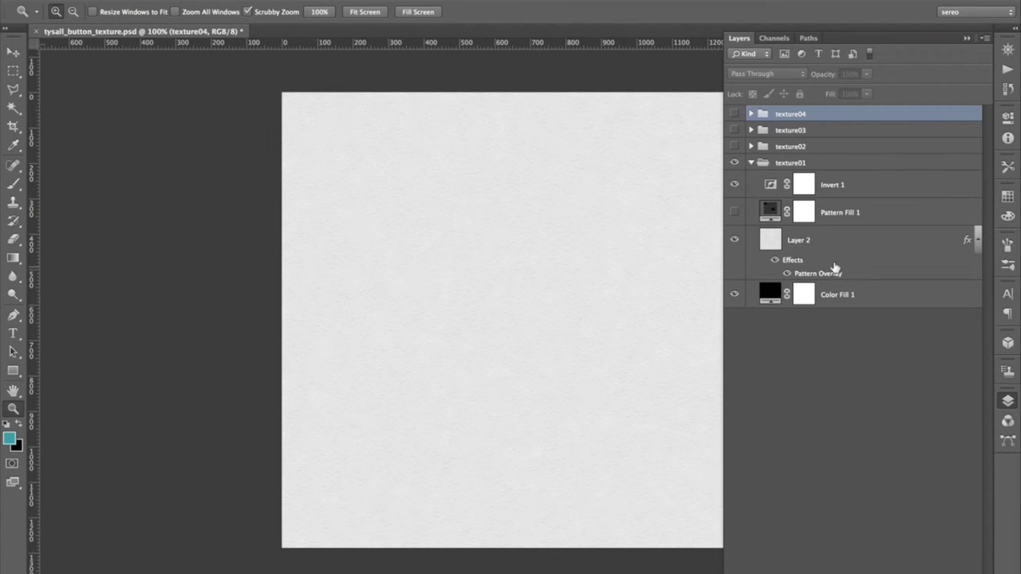
{"action": "left_click", "coordinate": [979, 241]}
{"action": "left_click", "coordinate": [734, 212]}
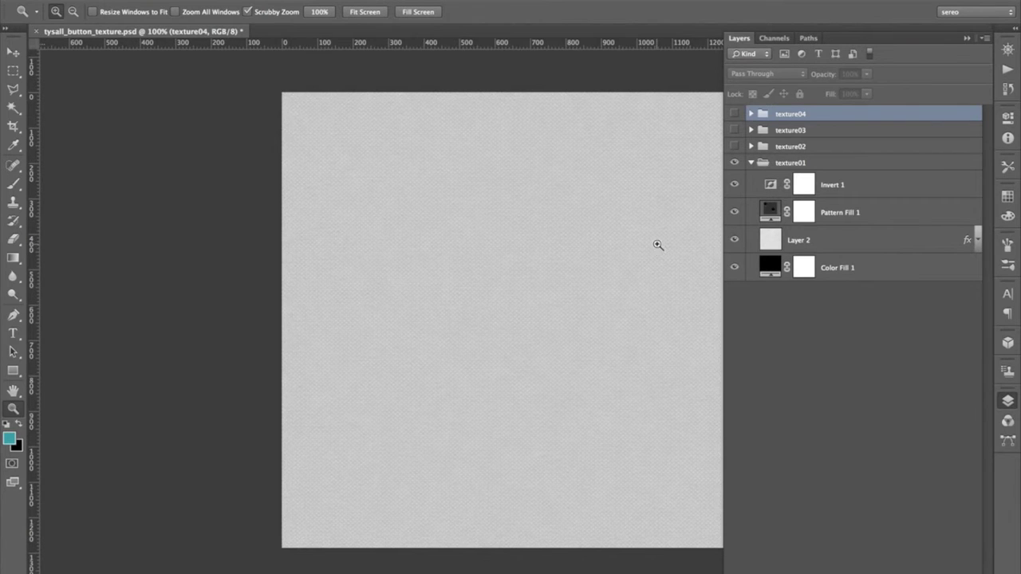
{"action": "key", "text": "super+Tab"}
- Return to InDesign and confirm the dial graphic keeps its Soft Light blend mode
{"action": "key", "text": "super+shift+Tab"}
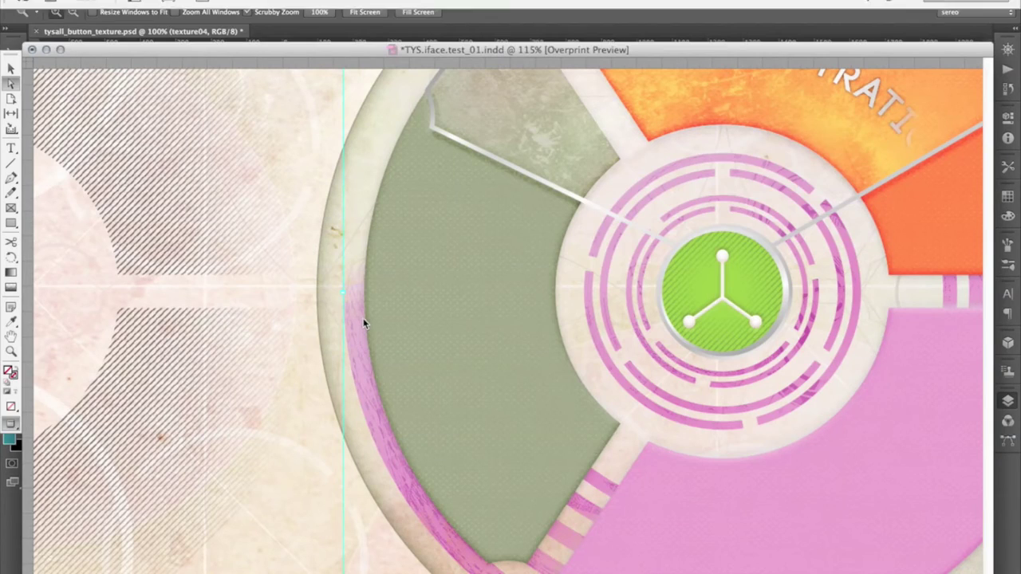
{"action": "left_click", "coordinate": [360, 306]}
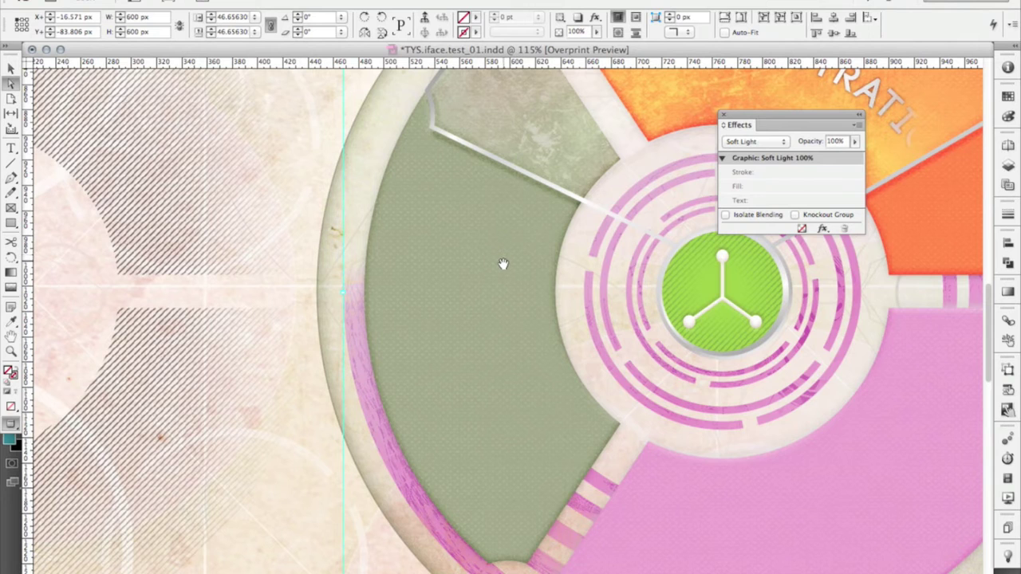
{"action": "left_click", "coordinate": [764, 144]}
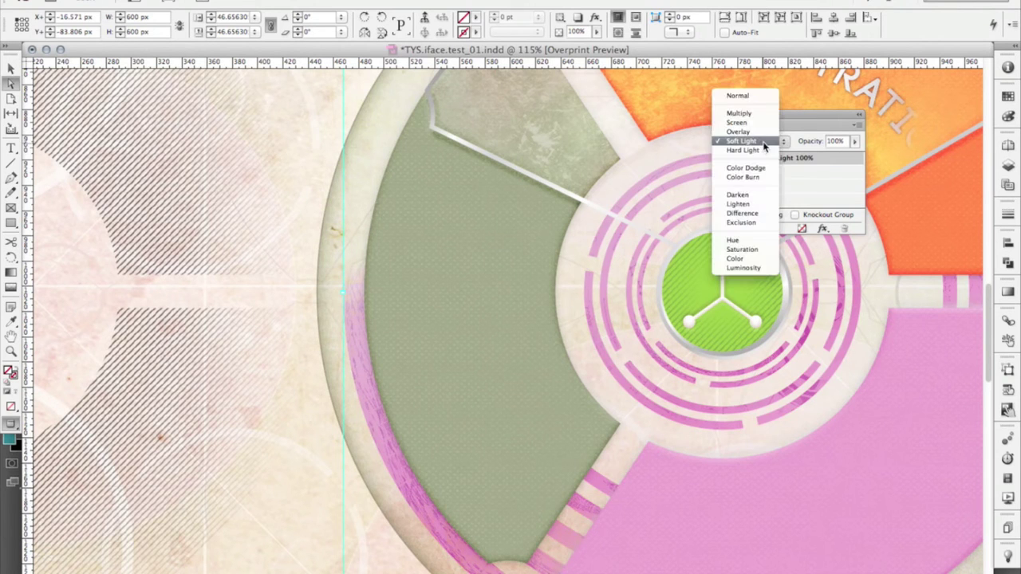
{"action": "left_click", "coordinate": [811, 132]}
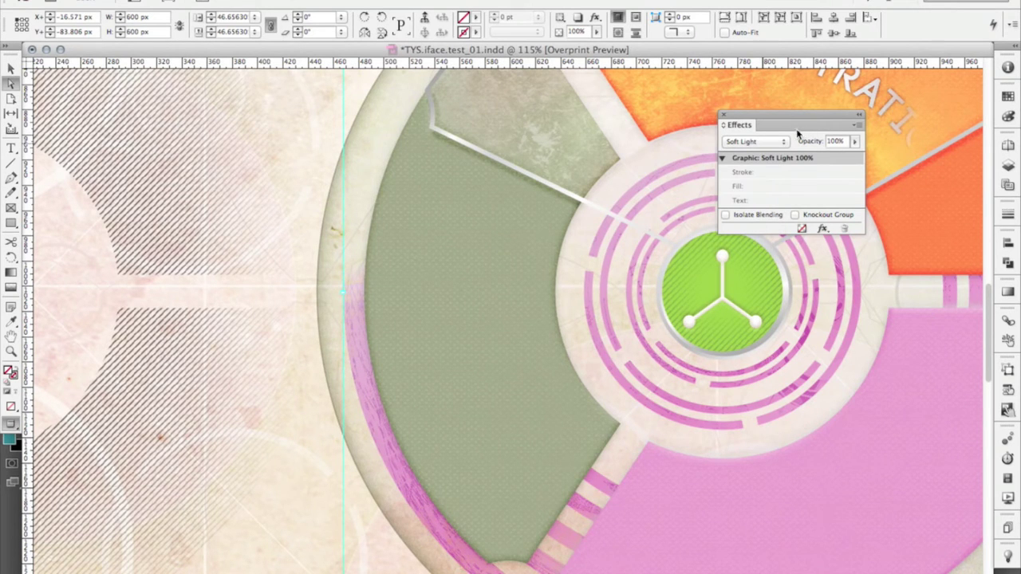
- Review the dial group's Inner Shadow and Bevel and Emboss effects, then cancel without changes
{"action": "left_click", "coordinate": [471, 325]}
{"action": "key", "text": "super+alt+m"}
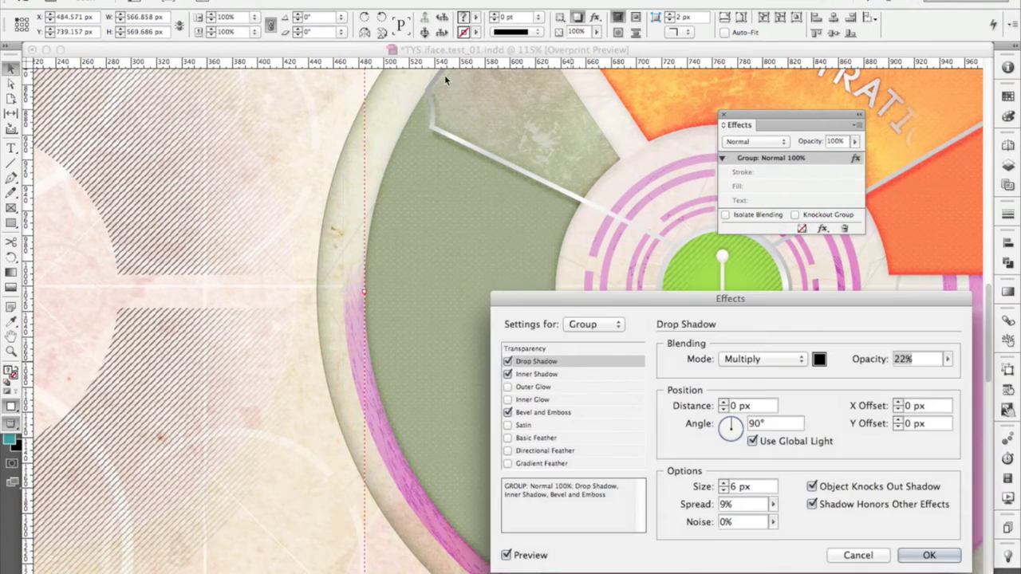
{"action": "left_click", "coordinate": [511, 362]}
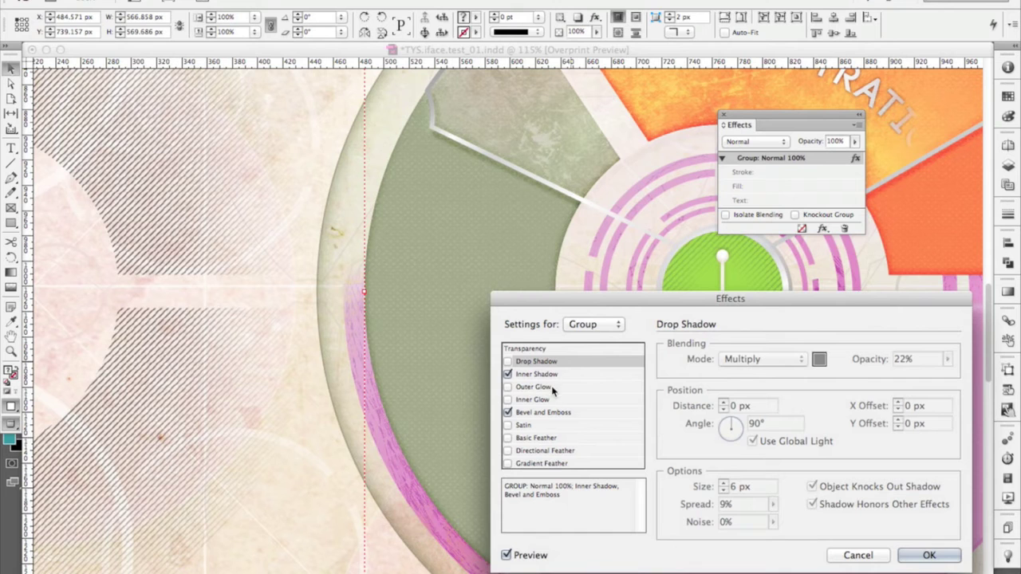
{"action": "left_click_drag", "start_coordinate": [659, 301], "coordinate": [634, 266]}
{"action": "left_click", "coordinate": [552, 338]}
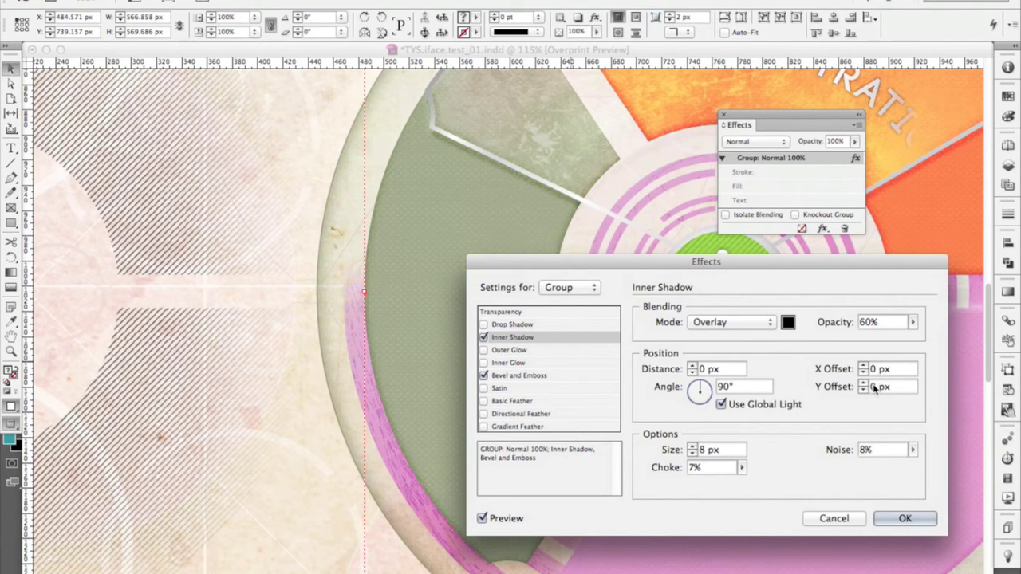
{"action": "left_click", "coordinate": [550, 376]}
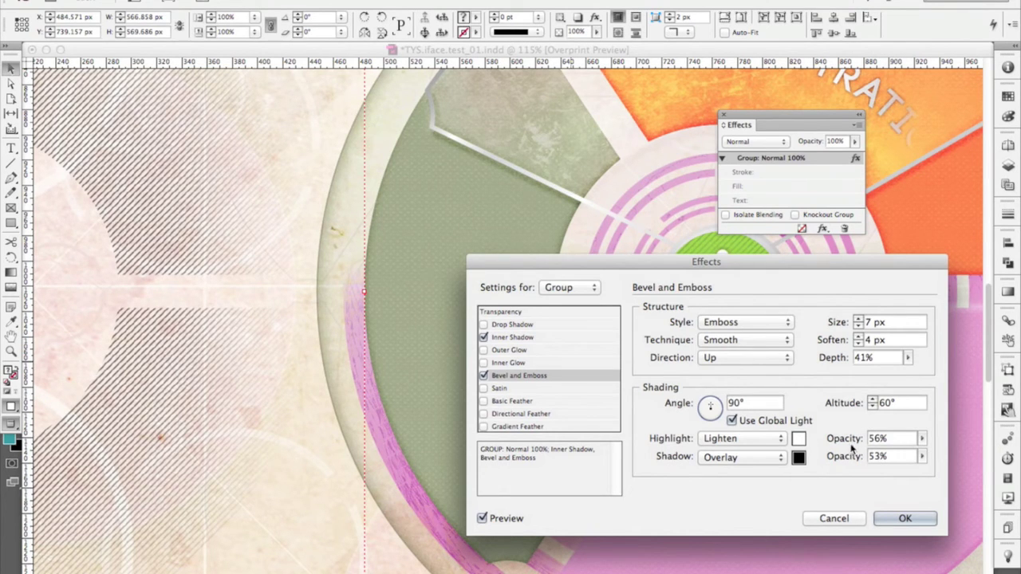
{"action": "left_click", "coordinate": [837, 520]}
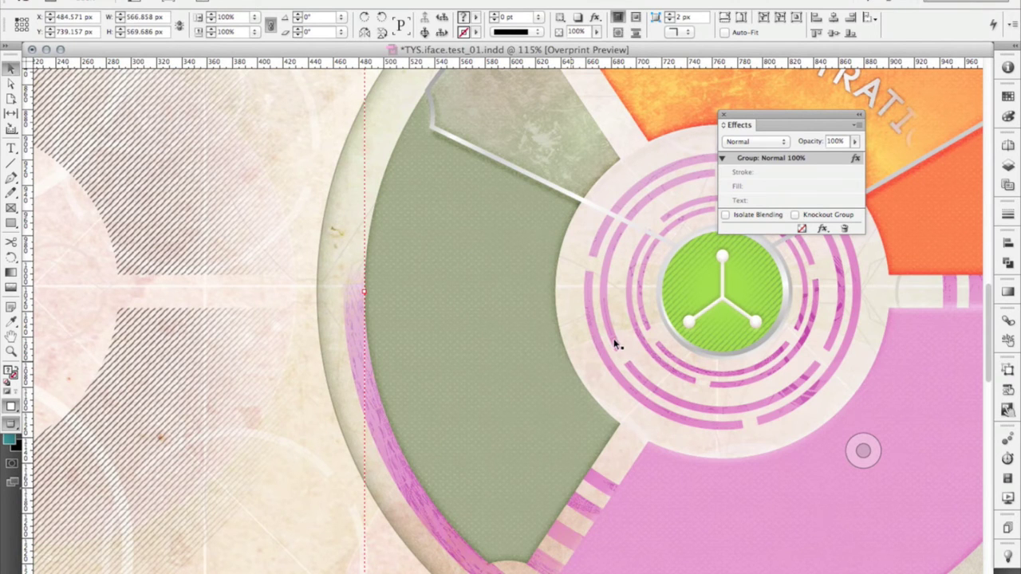
- Move the dotted texture frame off the page onto the pasteboard
{"action": "left_click", "coordinate": [588, 311]}
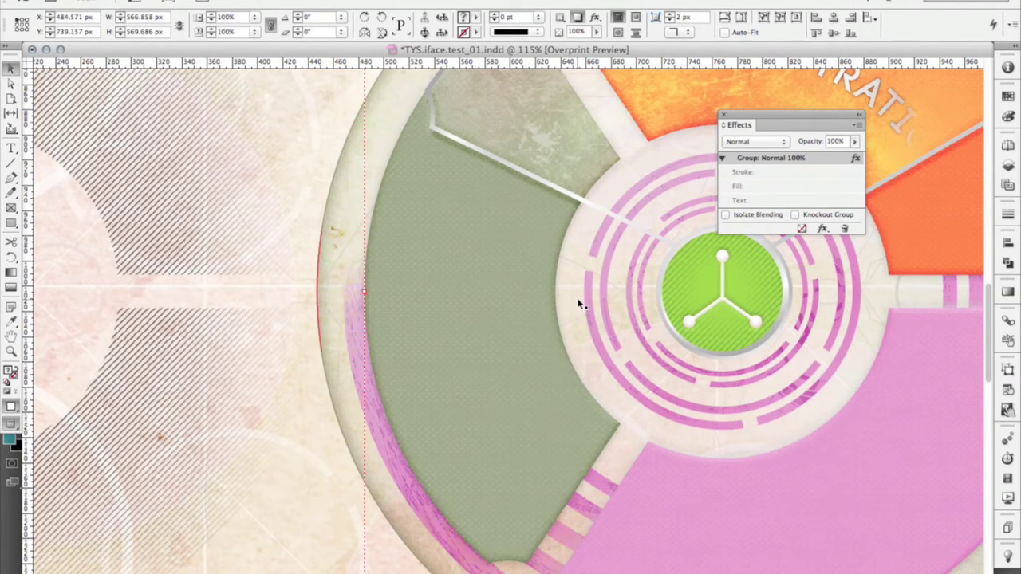
{"action": "key", "text": "super+0"}
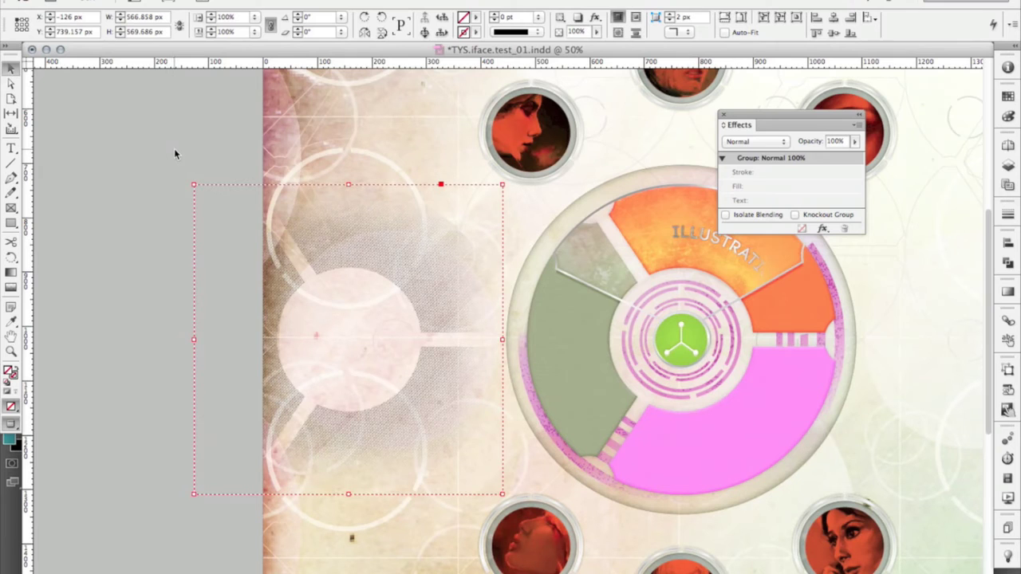
{"action": "mouse_move", "coordinate": [467, 284]}
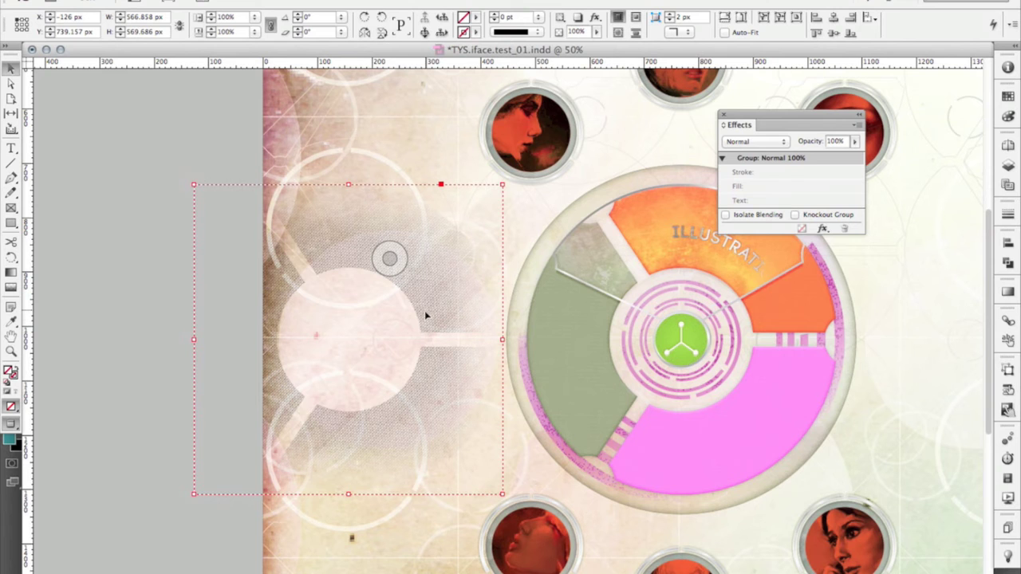
{"action": "key", "text": "super+z"}
{"action": "key", "text": "super+z"}
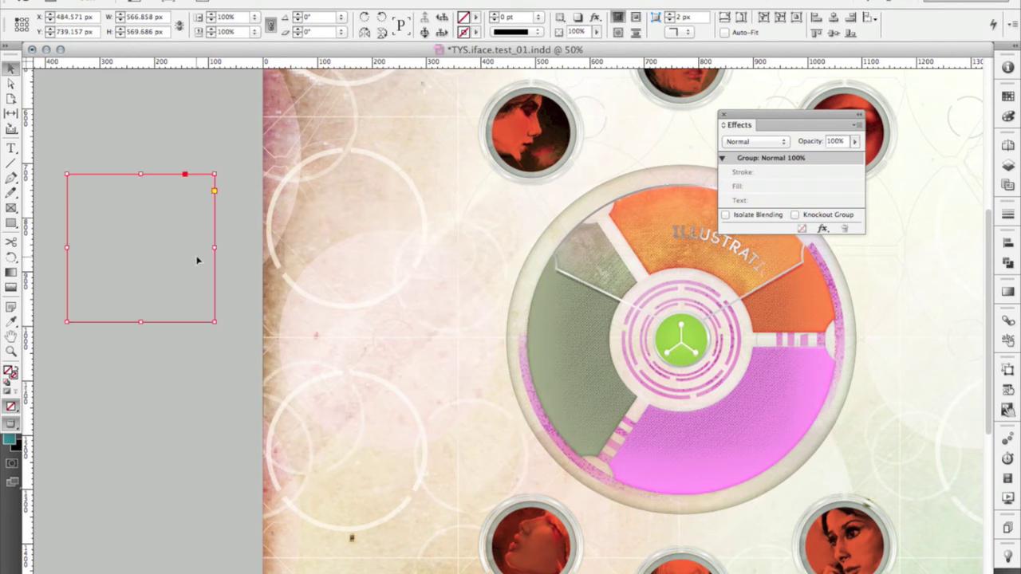
- Zoom into the central dial, enable Overprint Preview, and deselect everything
{"action": "key", "text": "z"}
{"action": "left_click_drag", "start_coordinate": [465, 165], "coordinate": [887, 501]}
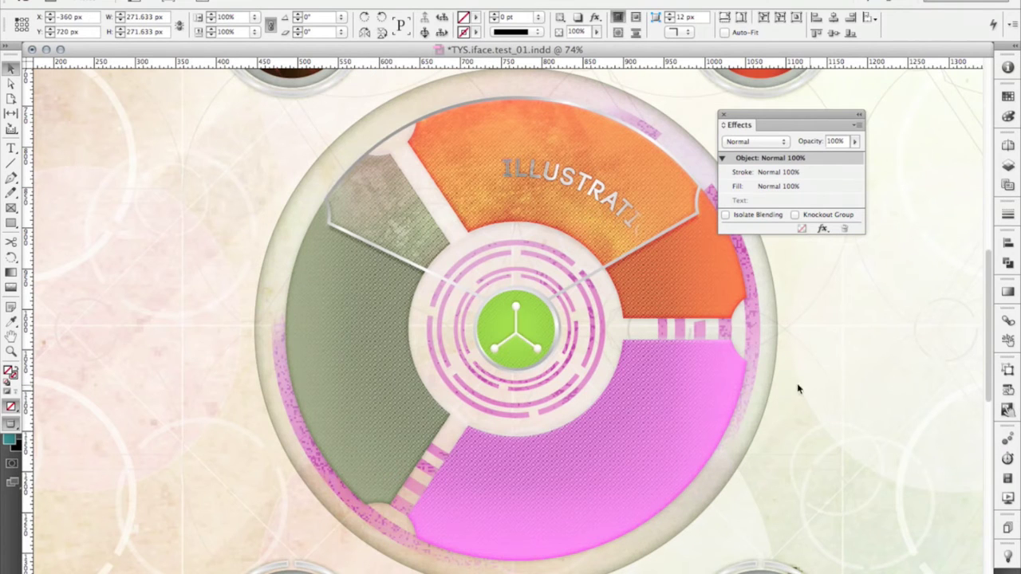
{"action": "left_click", "coordinate": [595, 275]}
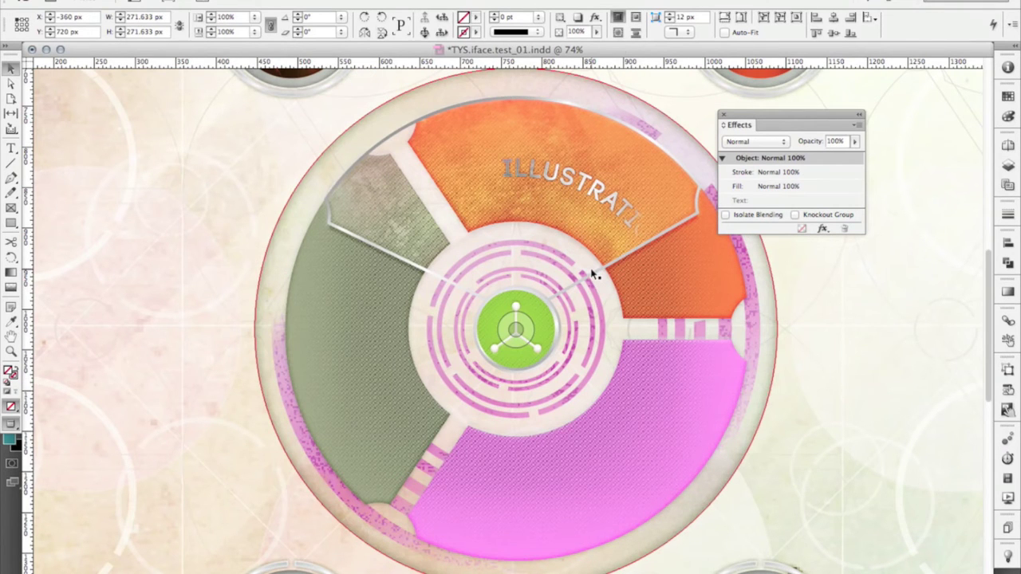
{"action": "key", "text": "super+alt+shift+y"}
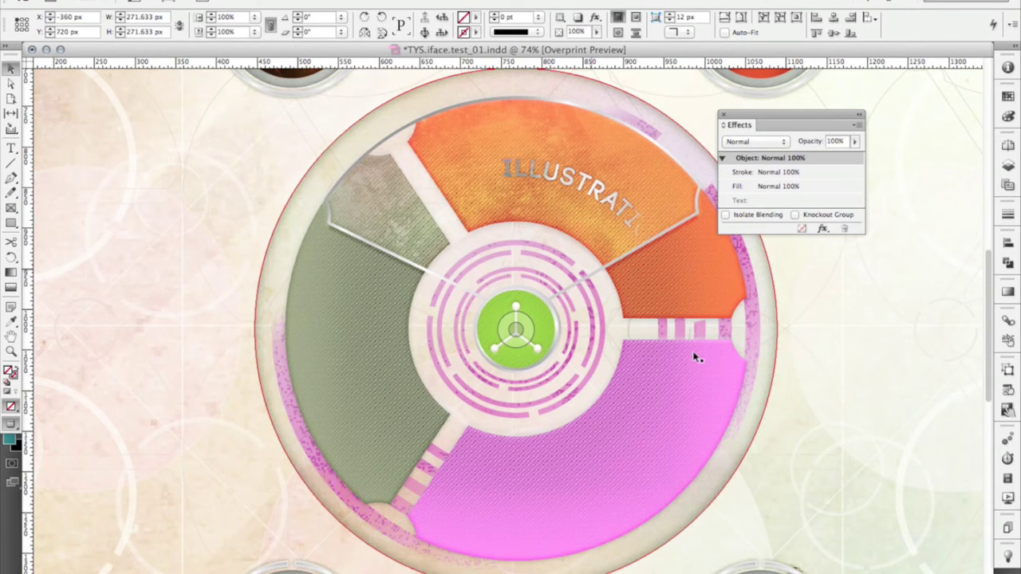
{"action": "key", "text": "super+shift+a"}
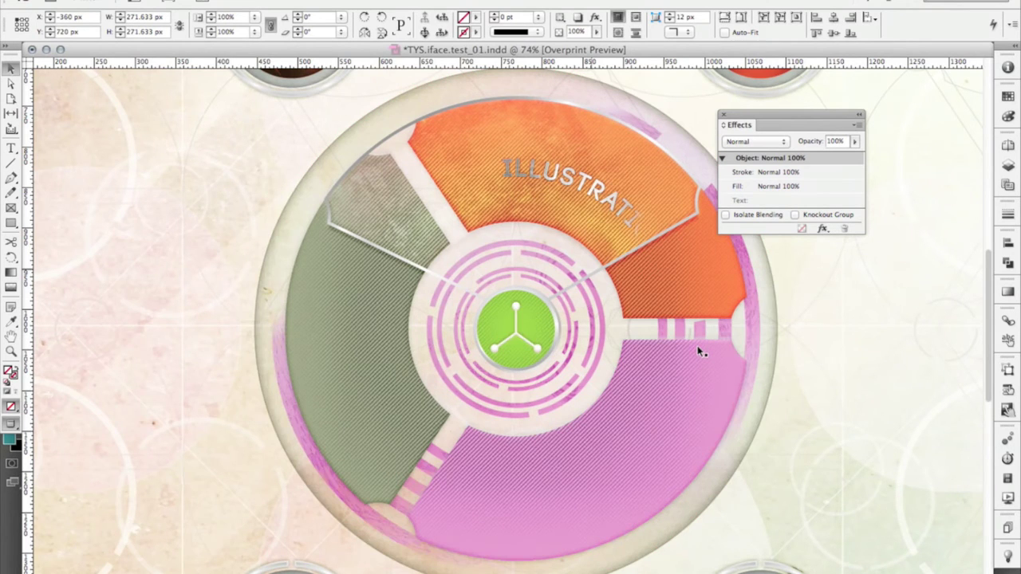
{"action": "left_click", "coordinate": [696, 346]}
{"action": "left_click", "coordinate": [683, 378]}
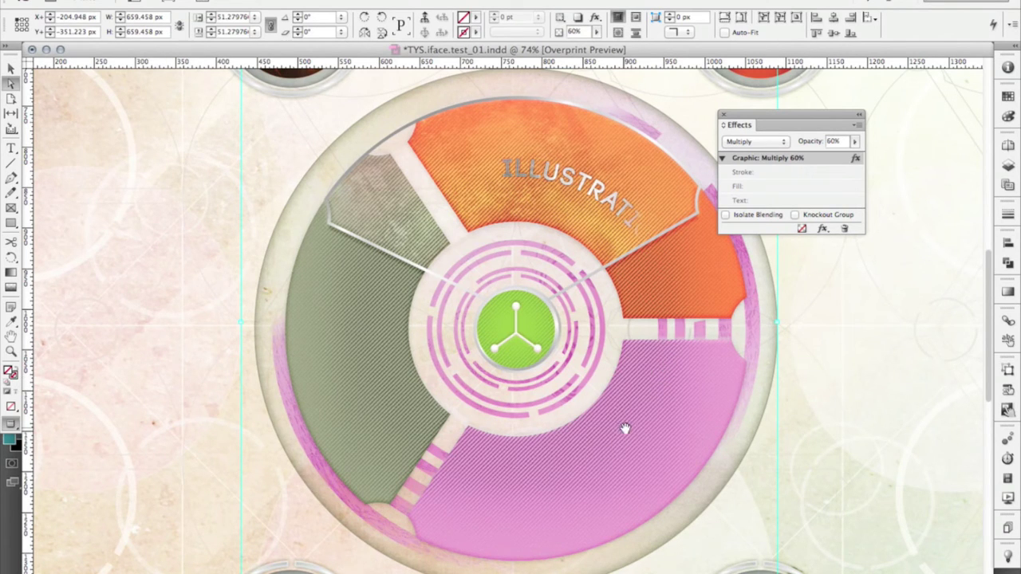
- In Photoshop, expand the texture02 group and open the Pattern Fill 2 settings
{"action": "key", "text": "super+Tab"}
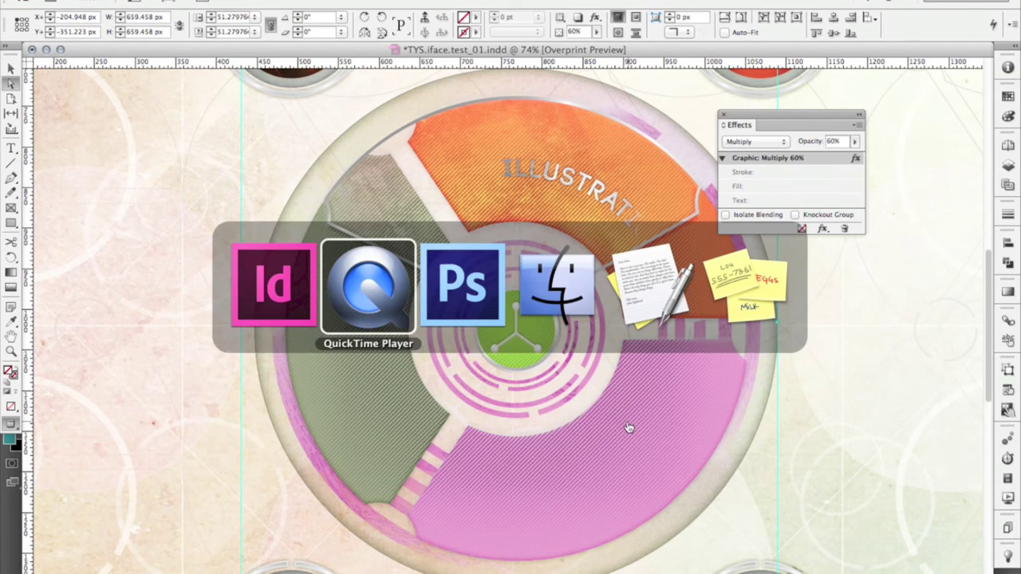
{"action": "left_click", "coordinate": [463, 291]}
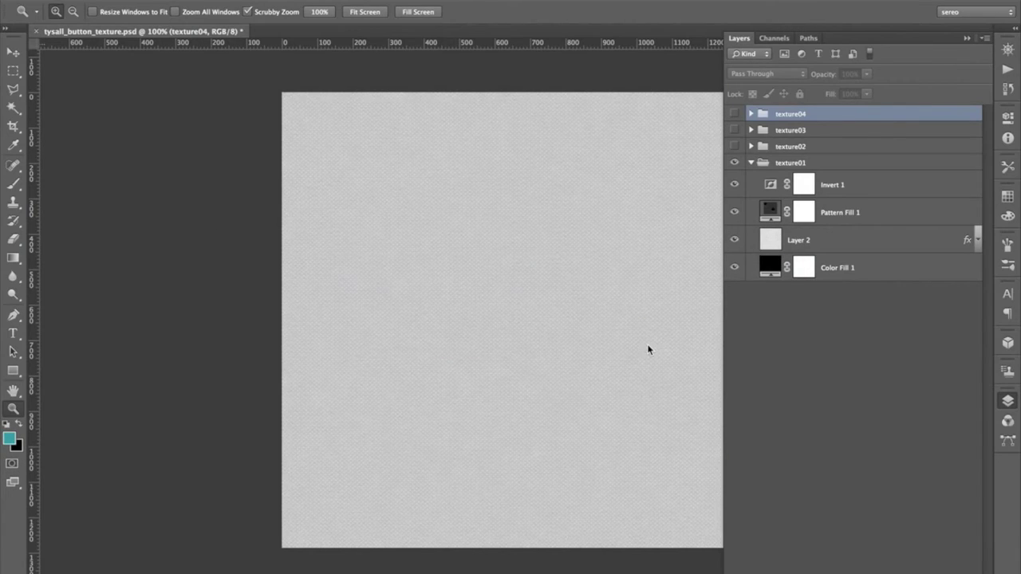
{"action": "left_click", "coordinate": [734, 147]}
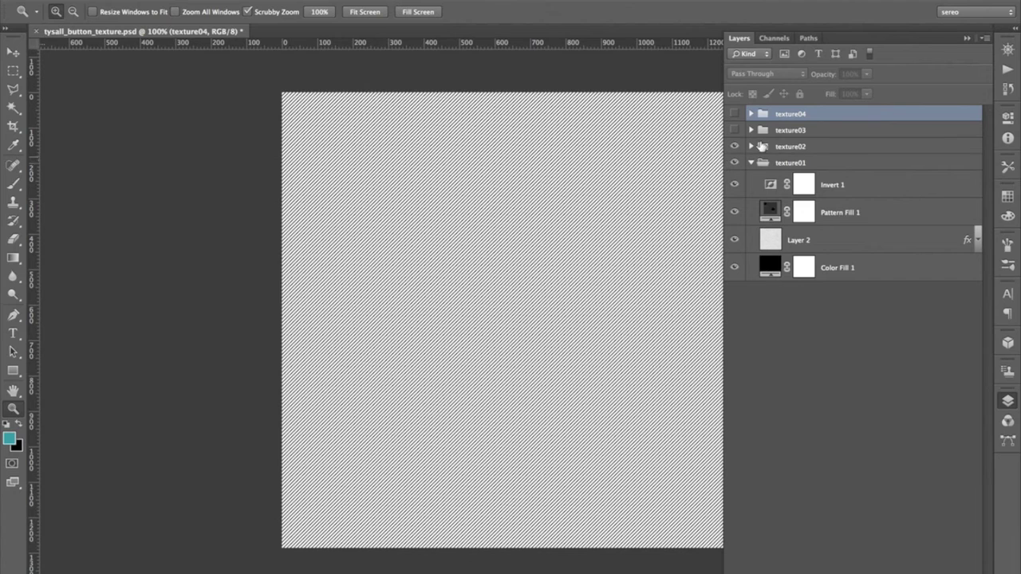
{"action": "left_click", "coordinate": [751, 147]}
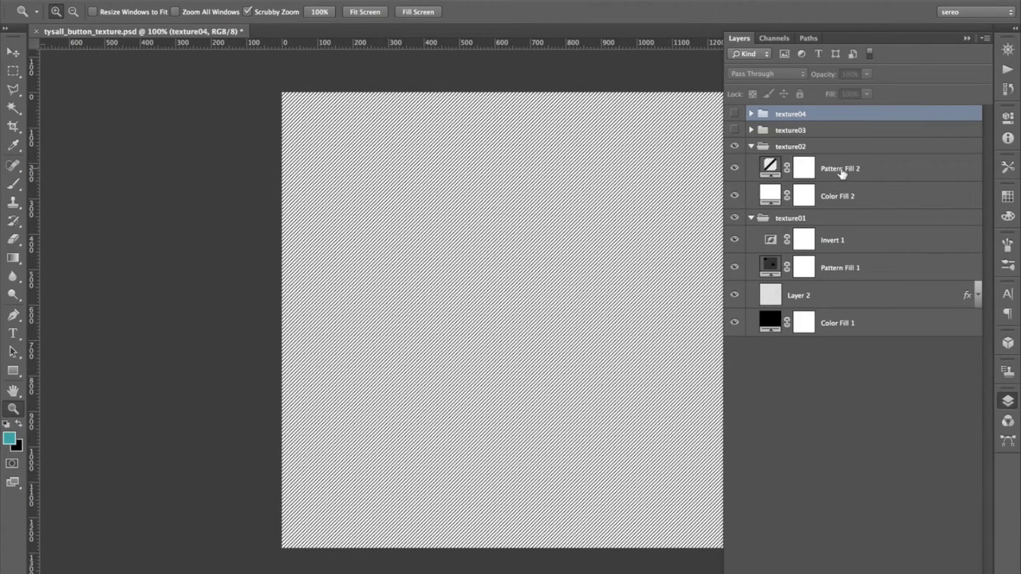
{"action": "double_click", "coordinate": [770, 169]}
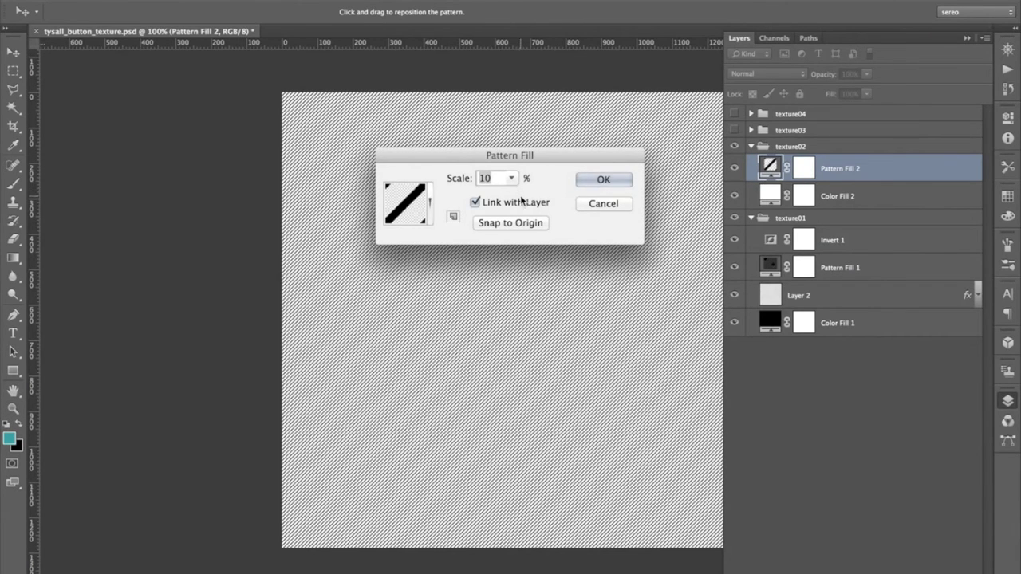
- Look over the pattern choices, cancel keeping the diagonal-line pattern, and switch applications
{"action": "left_click", "coordinate": [430, 202]}
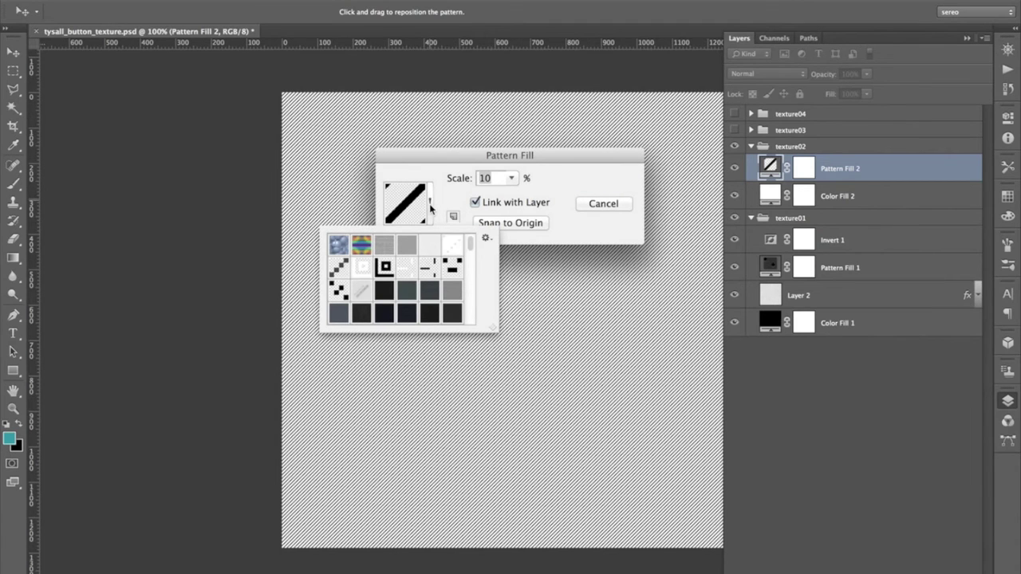
{"action": "mouse_move", "coordinate": [473, 248]}
{"action": "left_mouse_down"}
{"action": "mouse_move", "coordinate": [472, 266]}
{"action": "mouse_move", "coordinate": [473, 249]}
{"action": "left_mouse_up"}
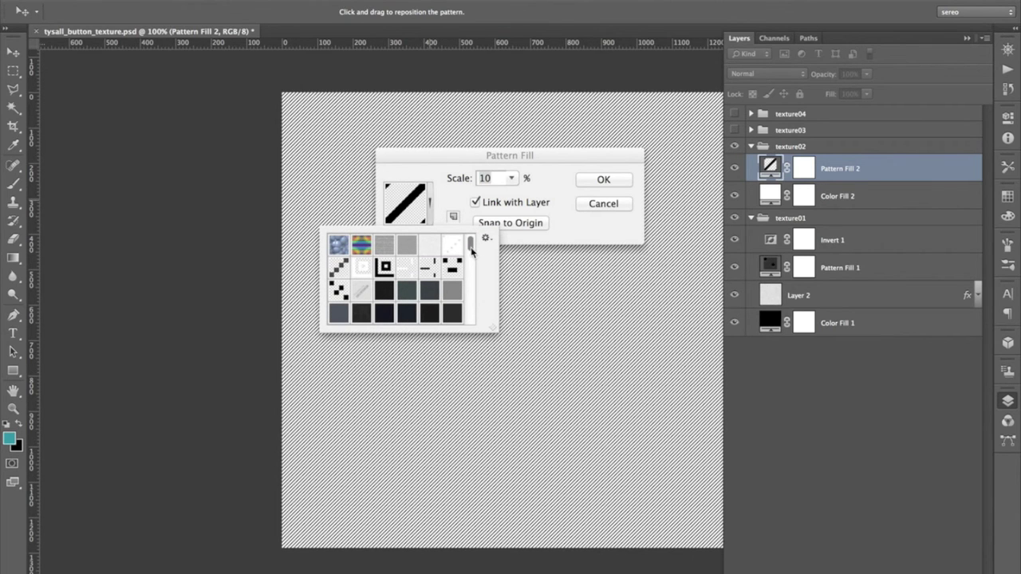
{"action": "left_click", "coordinate": [602, 206]}
{"action": "left_click", "coordinate": [603, 206]}
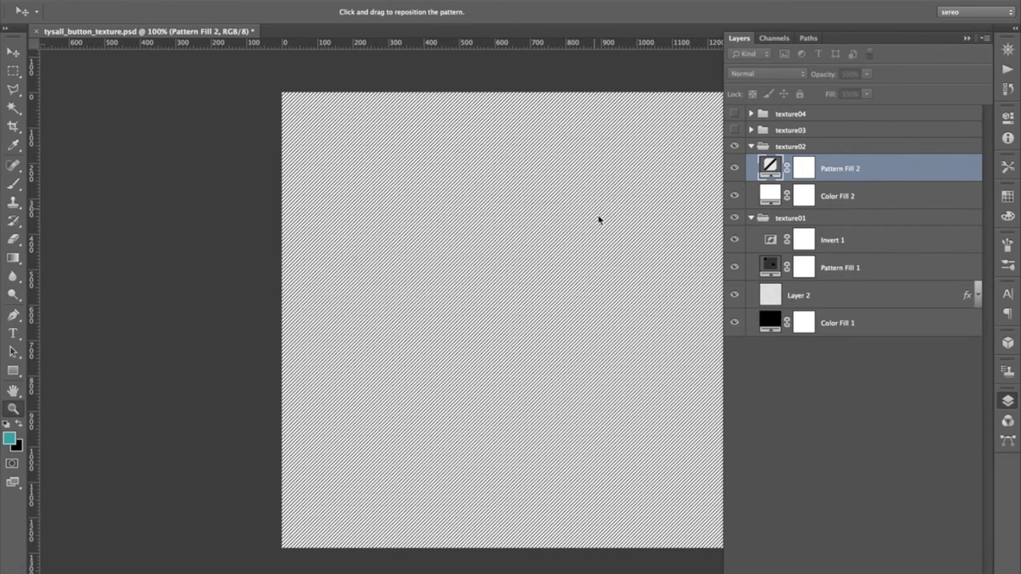
{"action": "key", "text": "super+Tab"}
{"action": "key", "text": "super+Tab"}
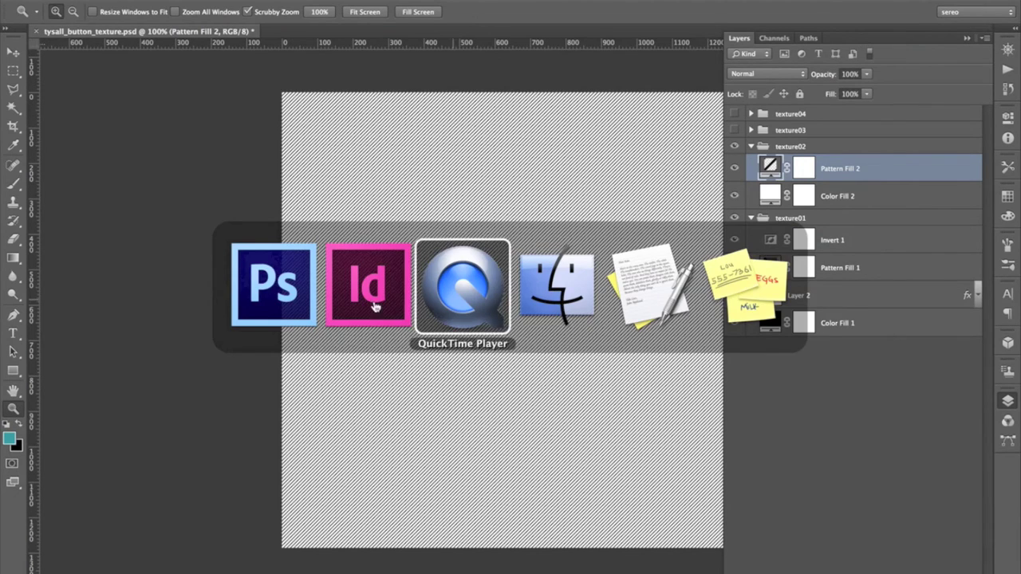
- In InDesign, turn off the Drop Shadow on the pink segment's texture graphic
{"action": "left_click", "coordinate": [368, 284]}
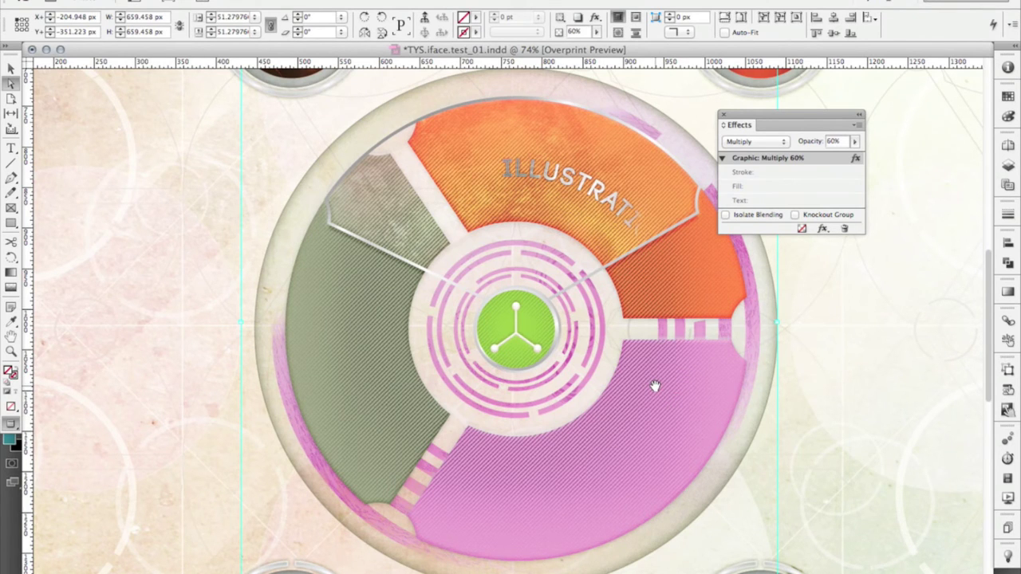
{"action": "key", "text": "super+alt+m"}
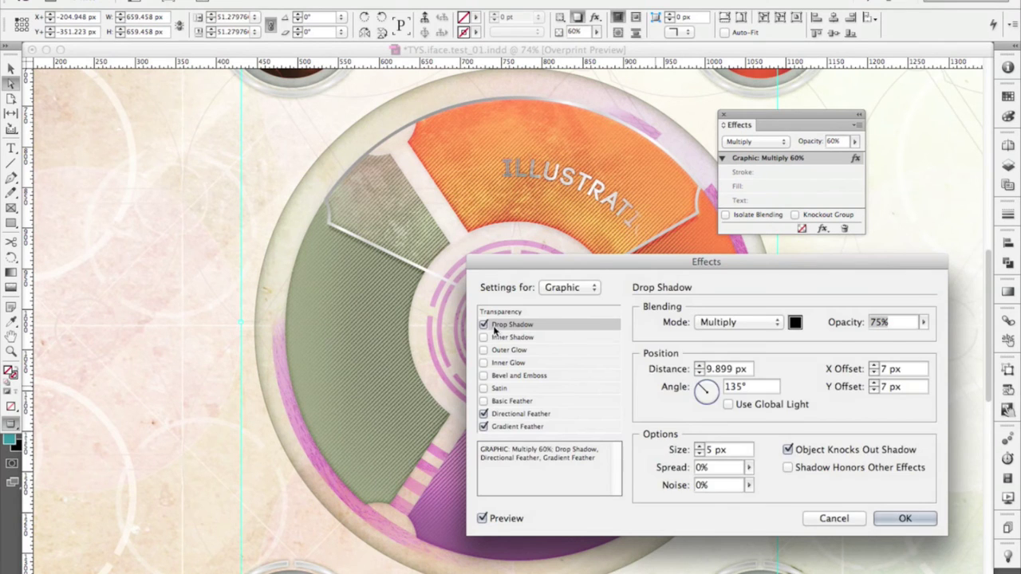
{"action": "left_click", "coordinate": [484, 325]}
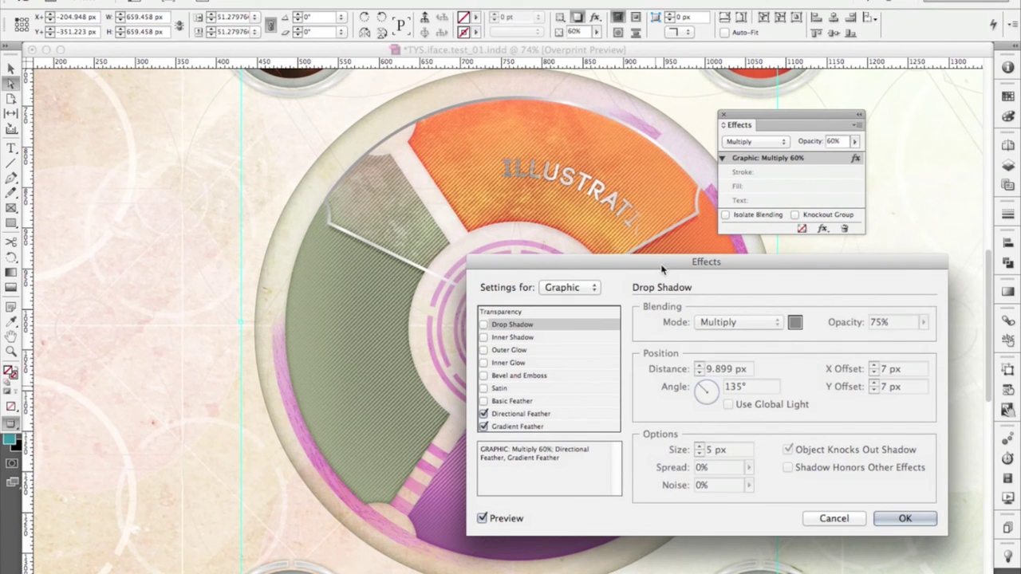
{"action": "left_click_drag", "start_coordinate": [661, 270], "coordinate": [423, 70]}
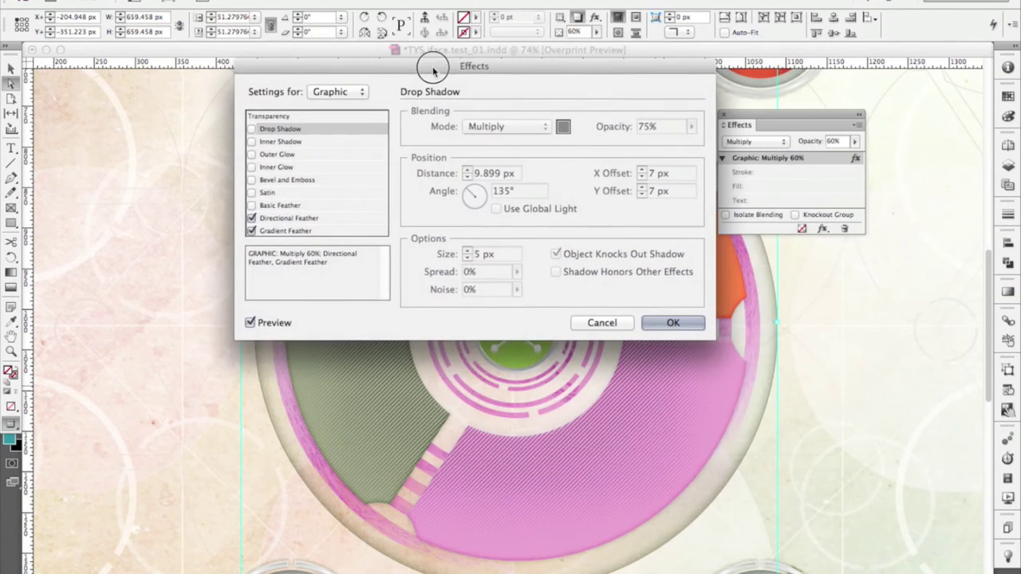
- Keep Directional Feather on all edges and the Gradient Feather, then apply the effects
{"action": "left_click", "coordinate": [335, 218]}
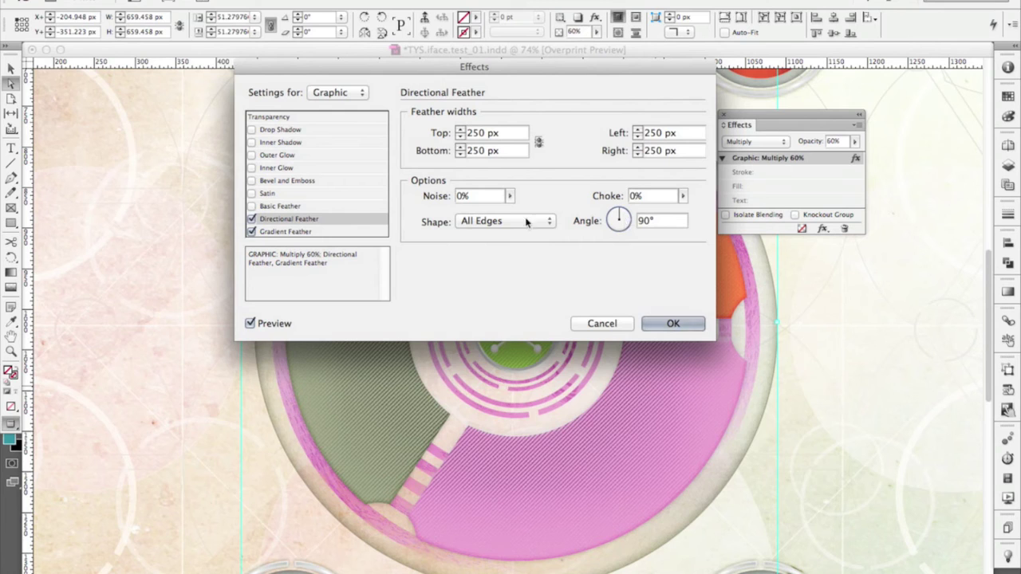
{"action": "left_click", "coordinate": [496, 224]}
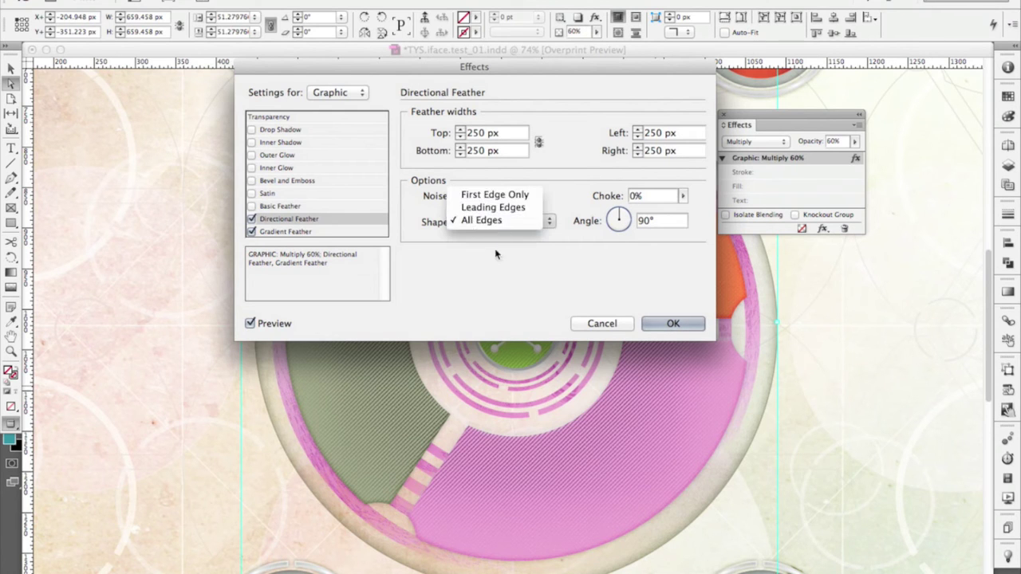
{"action": "left_click", "coordinate": [496, 254]}
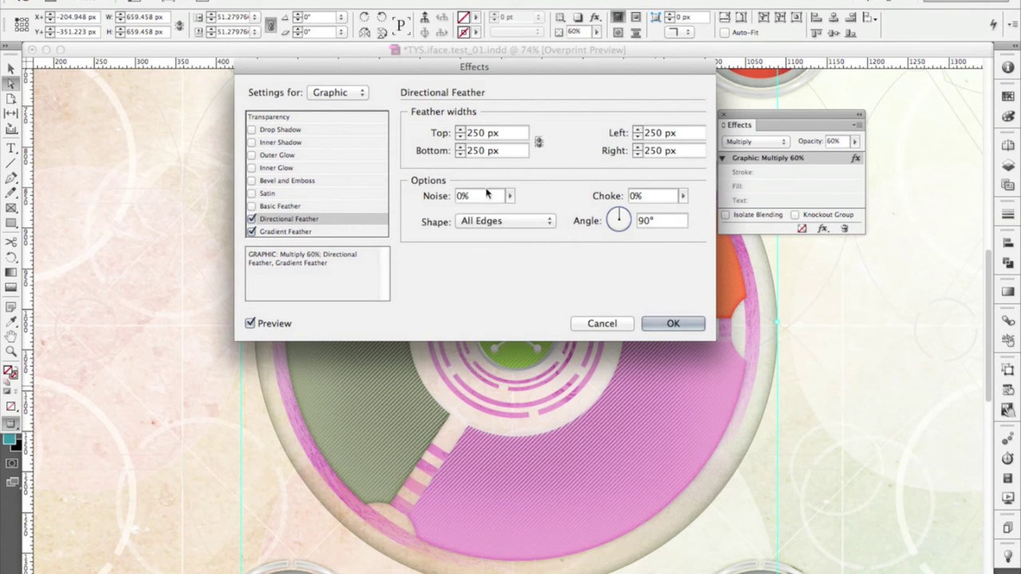
{"action": "left_click", "coordinate": [321, 232]}
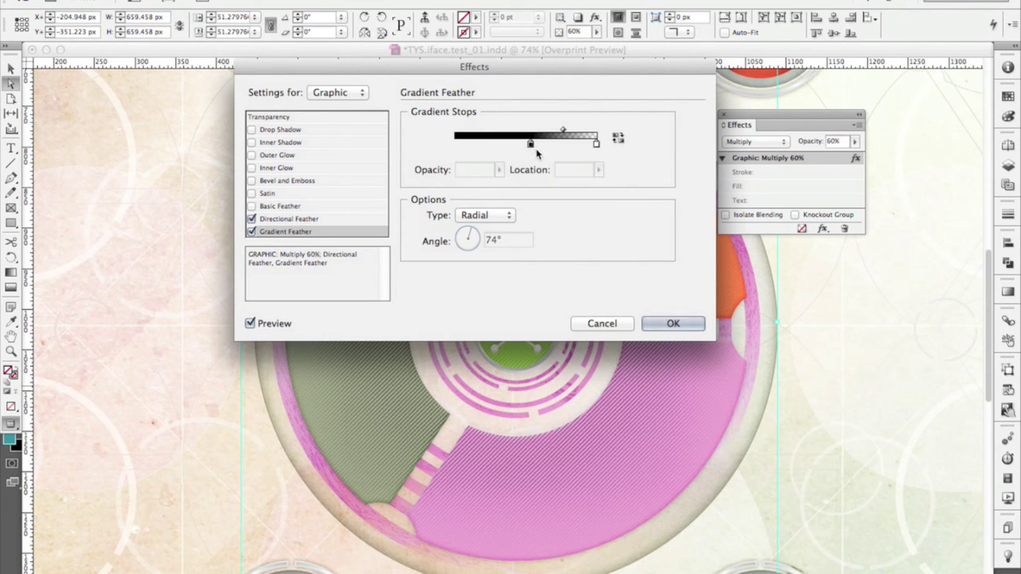
{"action": "left_click_drag", "start_coordinate": [592, 68], "coordinate": [366, 126]}
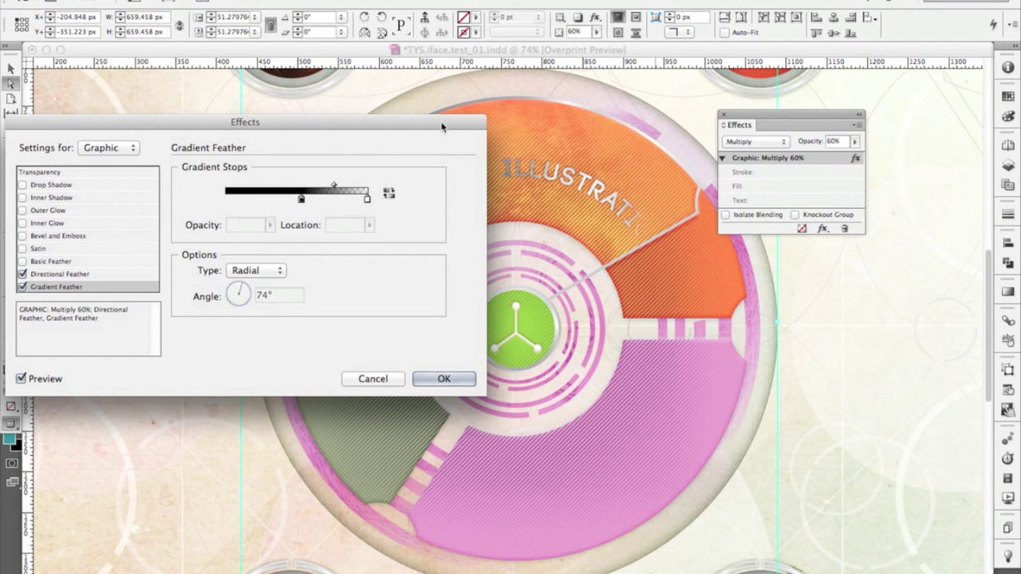
{"action": "left_click_drag", "start_coordinate": [432, 125], "coordinate": [531, 162]}
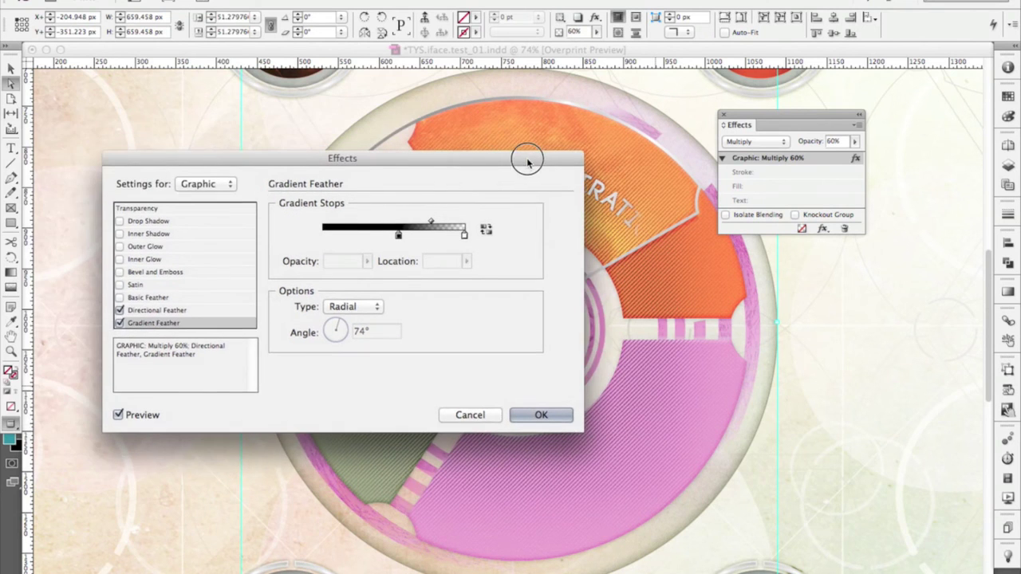
{"action": "left_click", "coordinate": [530, 420]}
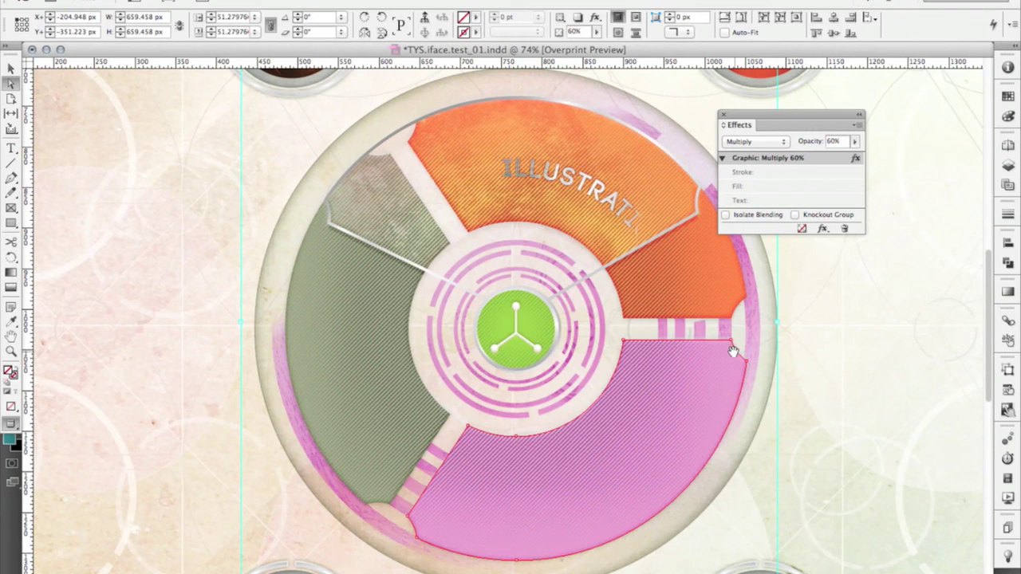
- Unlock the 'interface dial' layer in the Layers panel
{"action": "left_click", "coordinate": [7, 69]}
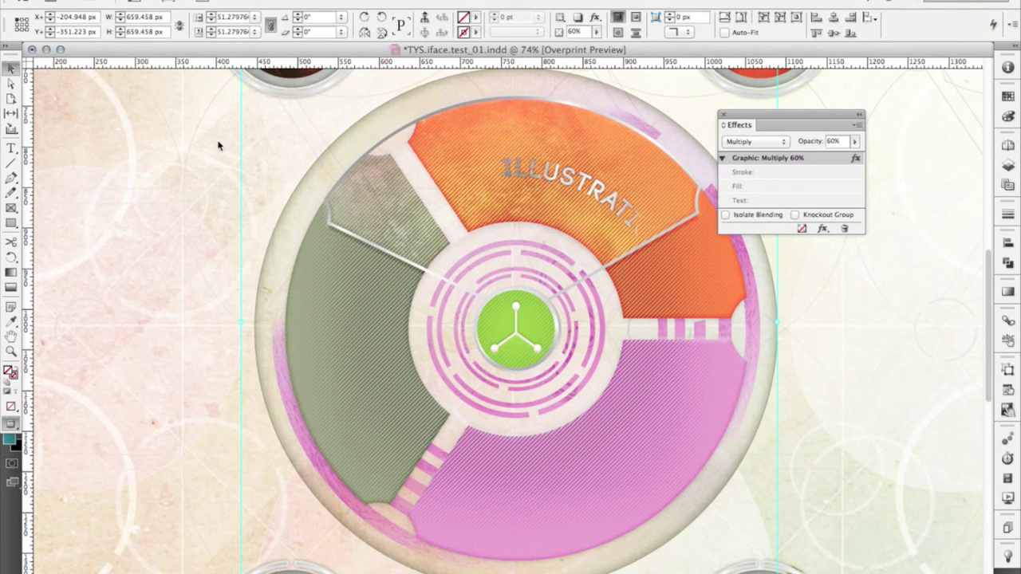
{"action": "left_click", "coordinate": [816, 312]}
{"action": "left_click", "coordinate": [779, 256]}
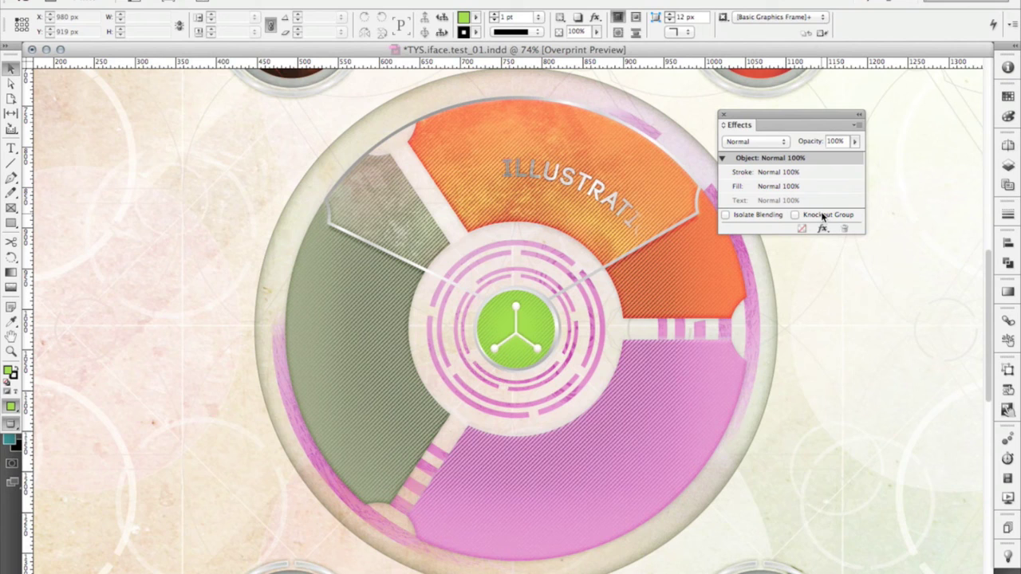
{"action": "key", "text": "F7"}
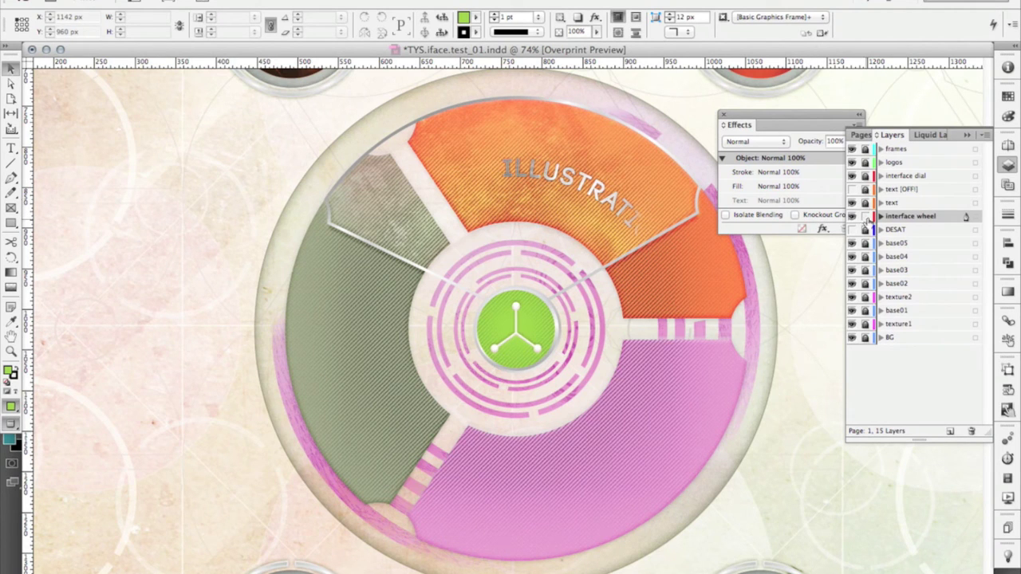
{"action": "left_click", "coordinate": [865, 176]}
{"action": "left_click", "coordinate": [967, 134]}
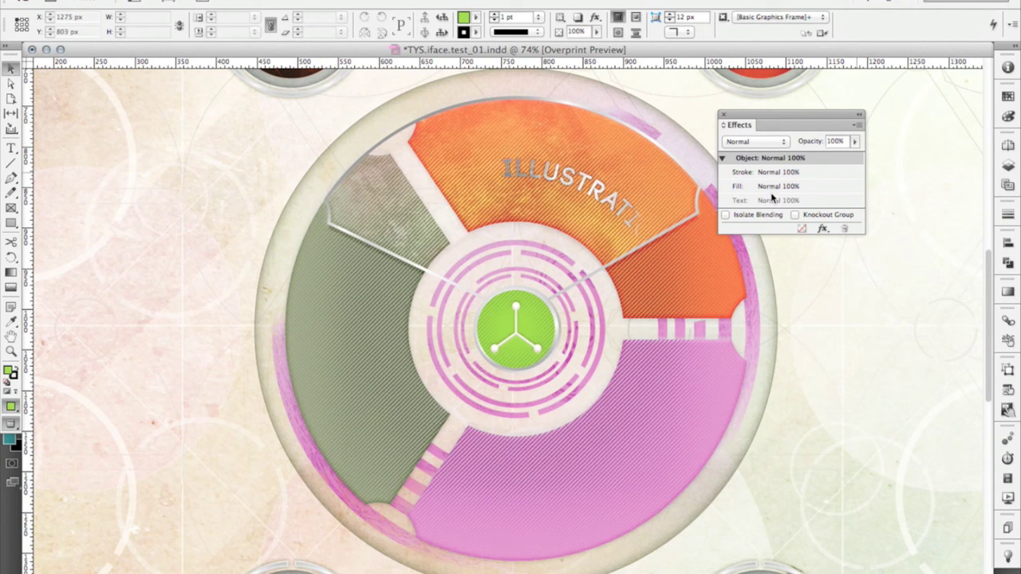
- Select the curved ILLUSTRATI lettering frame on the orange segment and zoom in on it
{"action": "left_click", "coordinate": [637, 218]}
{"action": "key", "text": "super+equal"}
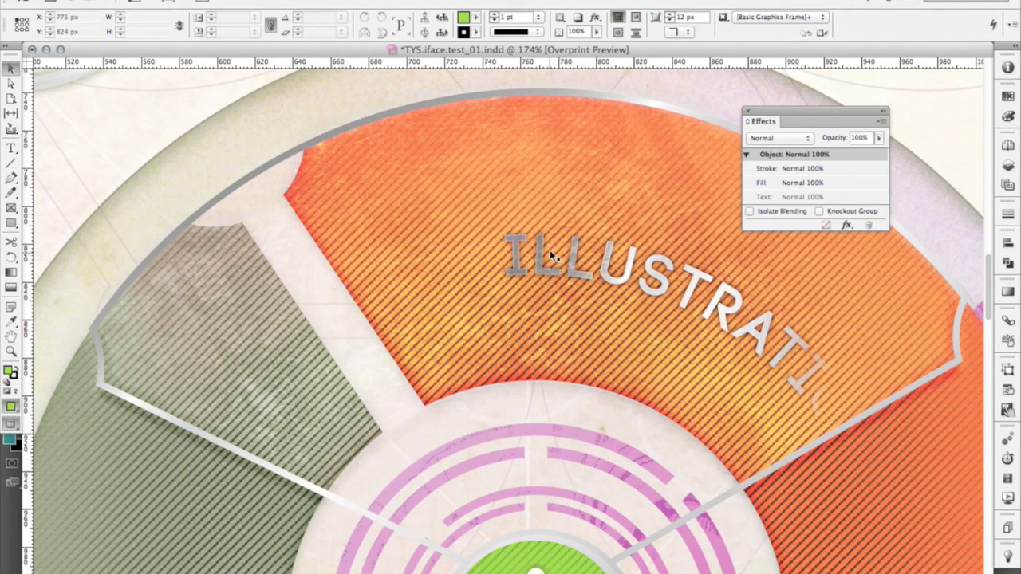
{"action": "key", "text": "super+minus"}
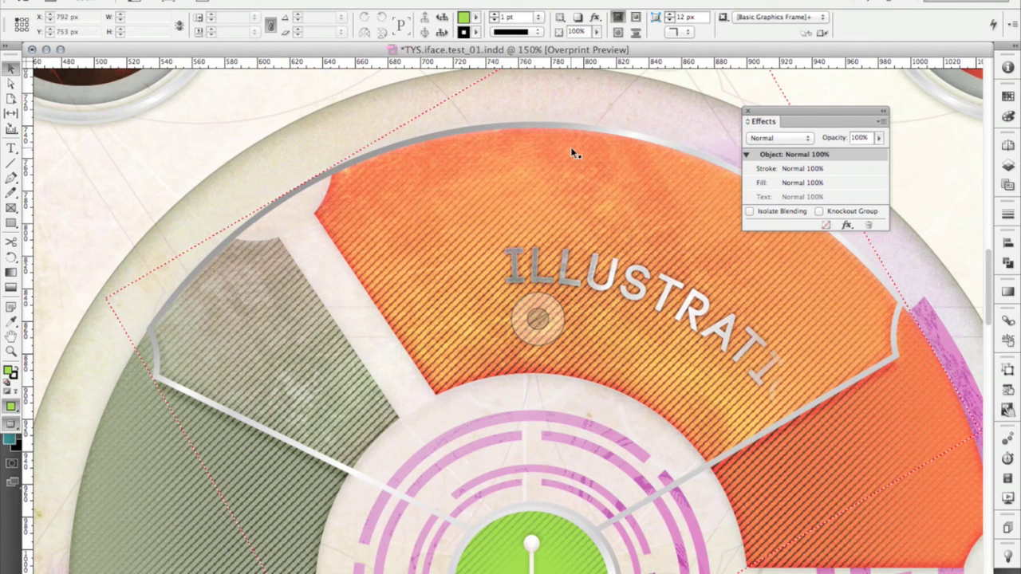
- Zoom out and pan down to show the dial ringed by its six photo buttons
{"action": "key", "text": "super+minus"}
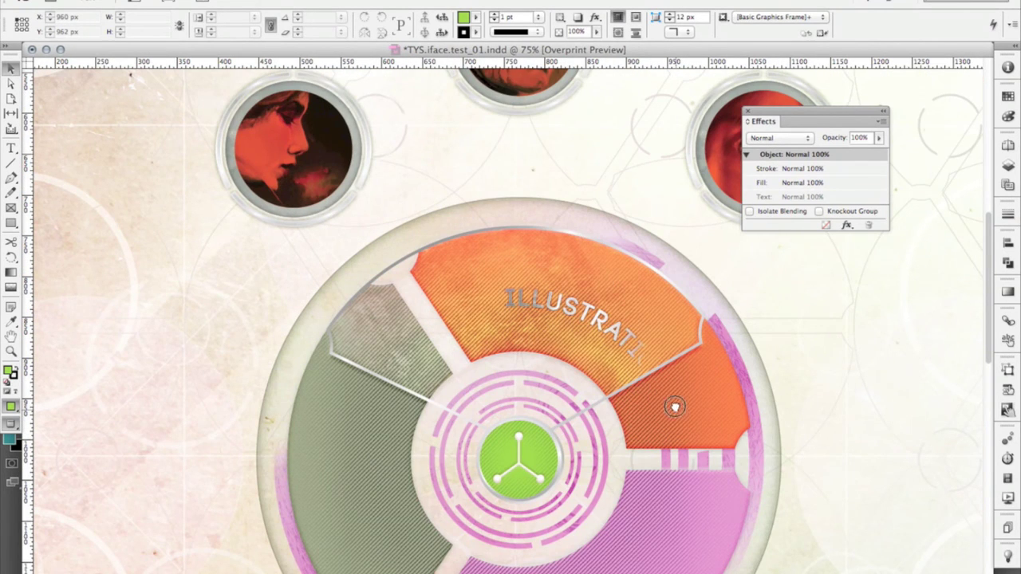
{"action": "left_click_drag", "start_coordinate": [675, 406], "coordinate": [672, 295]}
{"action": "scroll", "coordinate": [668, 285], "scroll_direction": "down", "scroll_amount": 5}
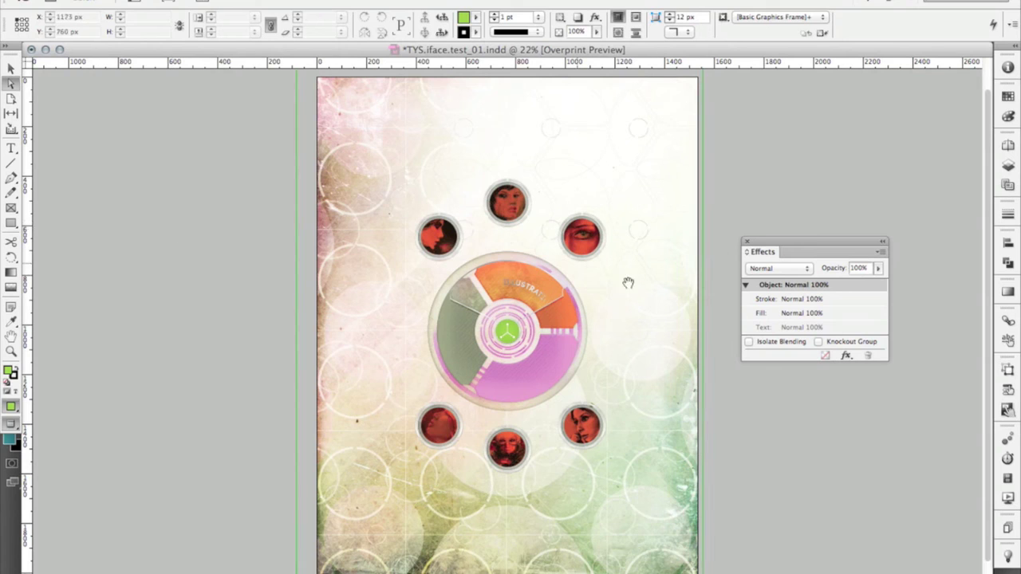
{"action": "left_click", "coordinate": [651, 293]}
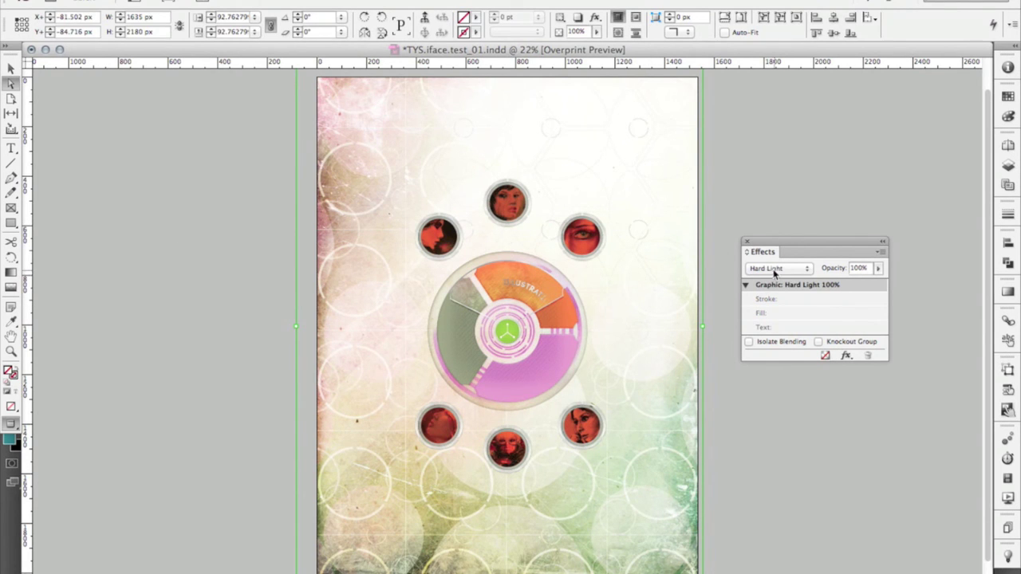
{"action": "left_click", "coordinate": [775, 268]}
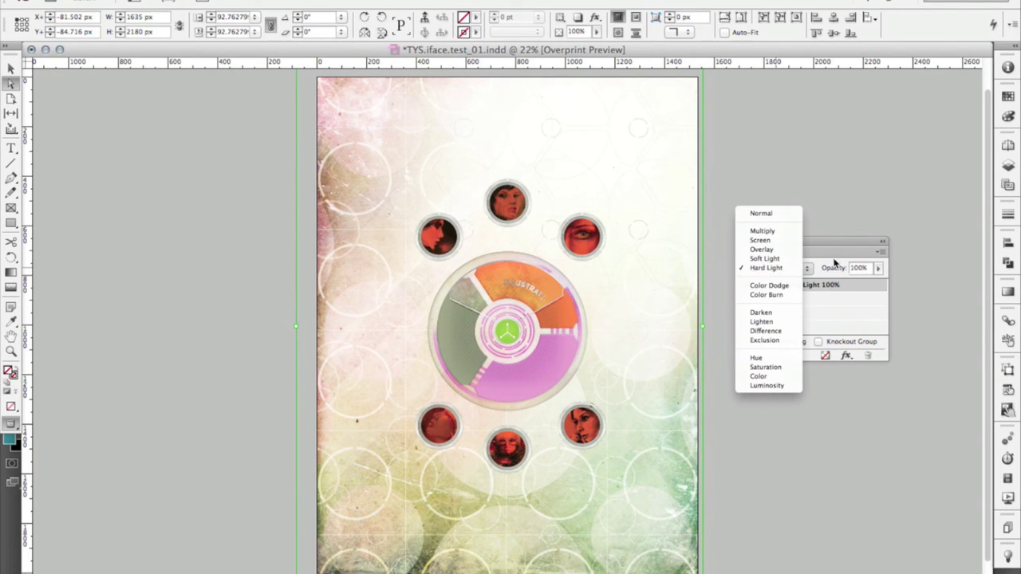
{"action": "left_click", "coordinate": [824, 267]}
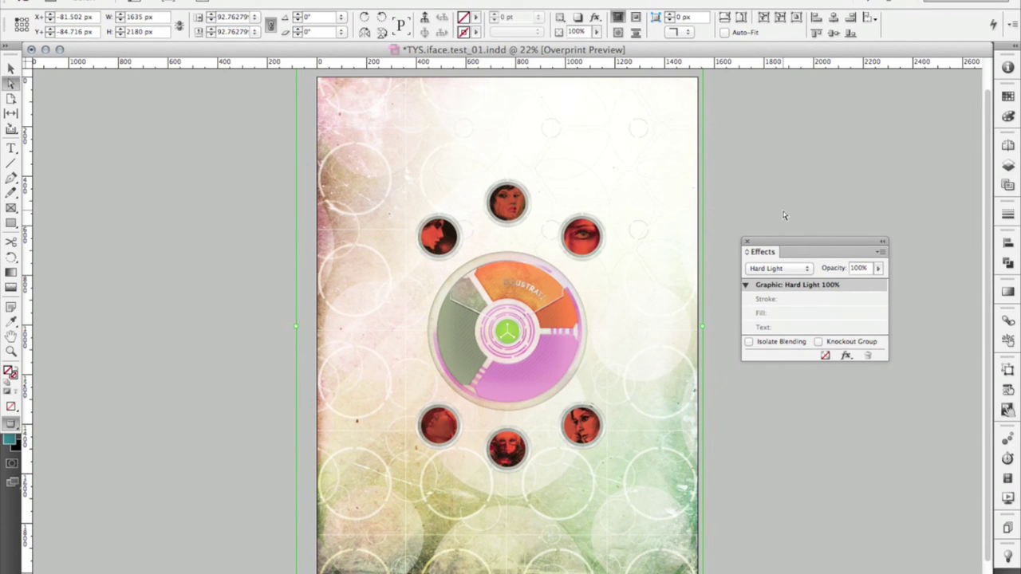
{"action": "left_click", "coordinate": [782, 211]}
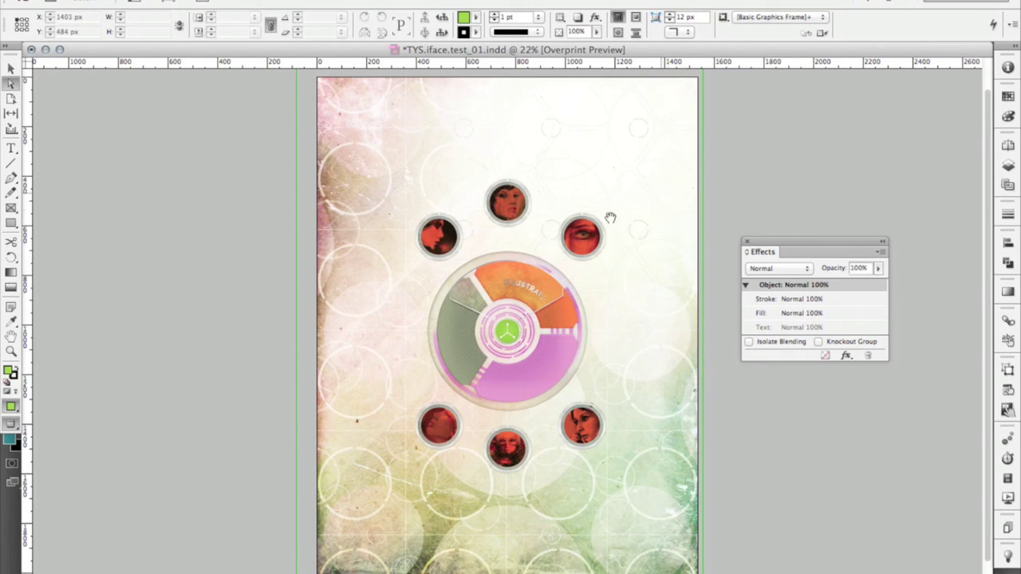
{"action": "left_click_drag", "start_coordinate": [608, 229], "coordinate": [398, 438]}
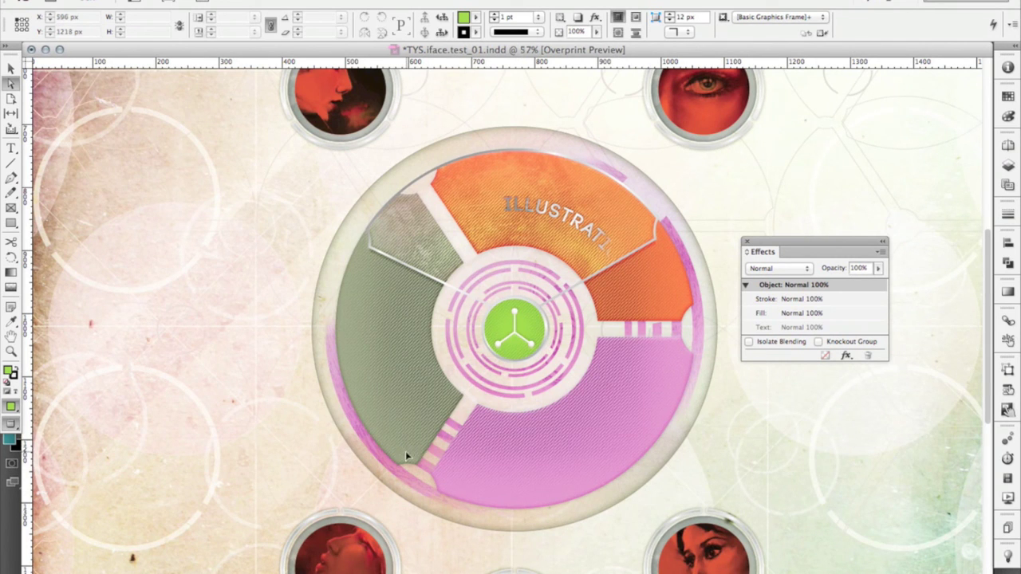
{"action": "key", "text": "super+0"}
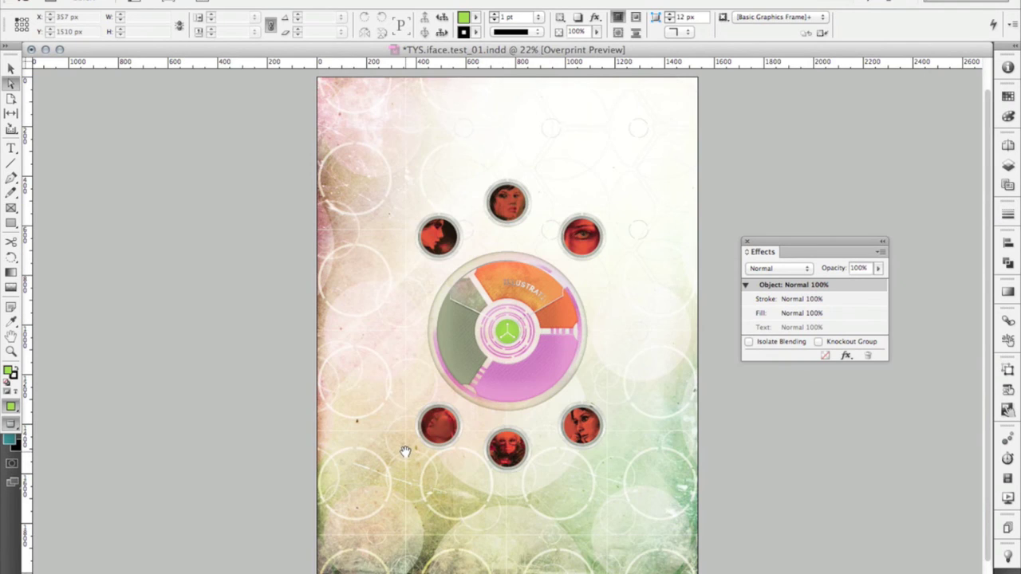